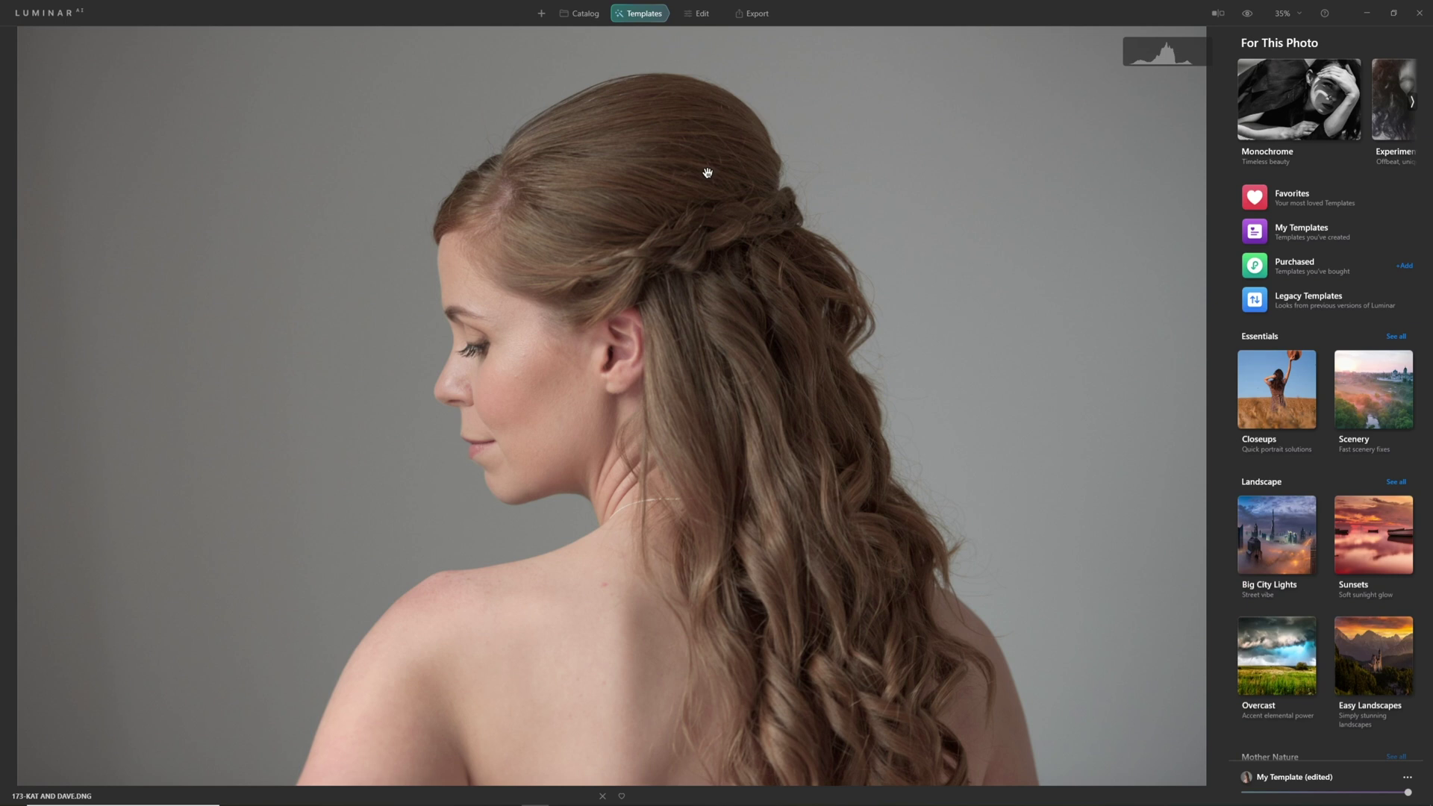
Step: Open the Light tool's Curves section and test-bend the curve midpoint brighter
left_click(702, 13)
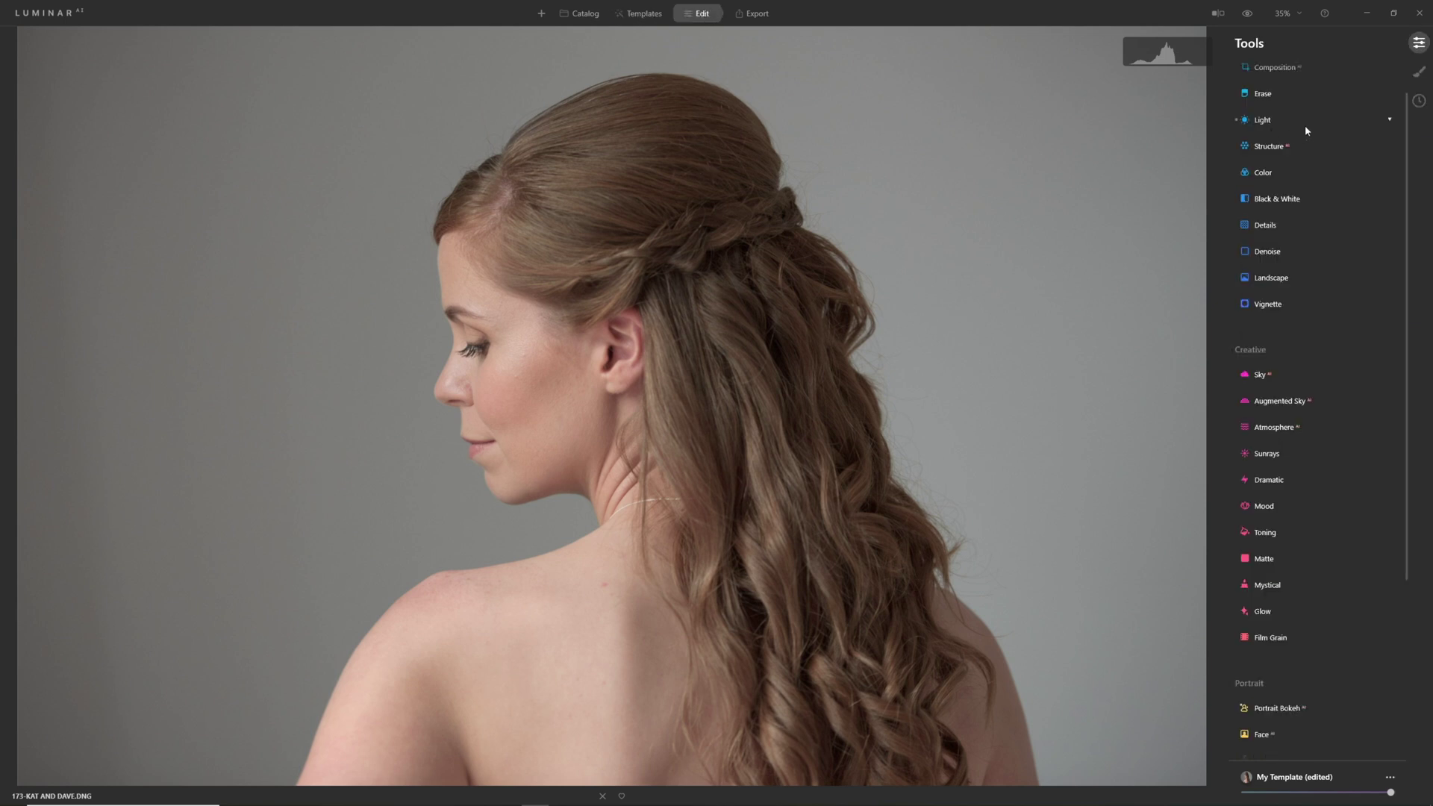
left_click(1274, 119)
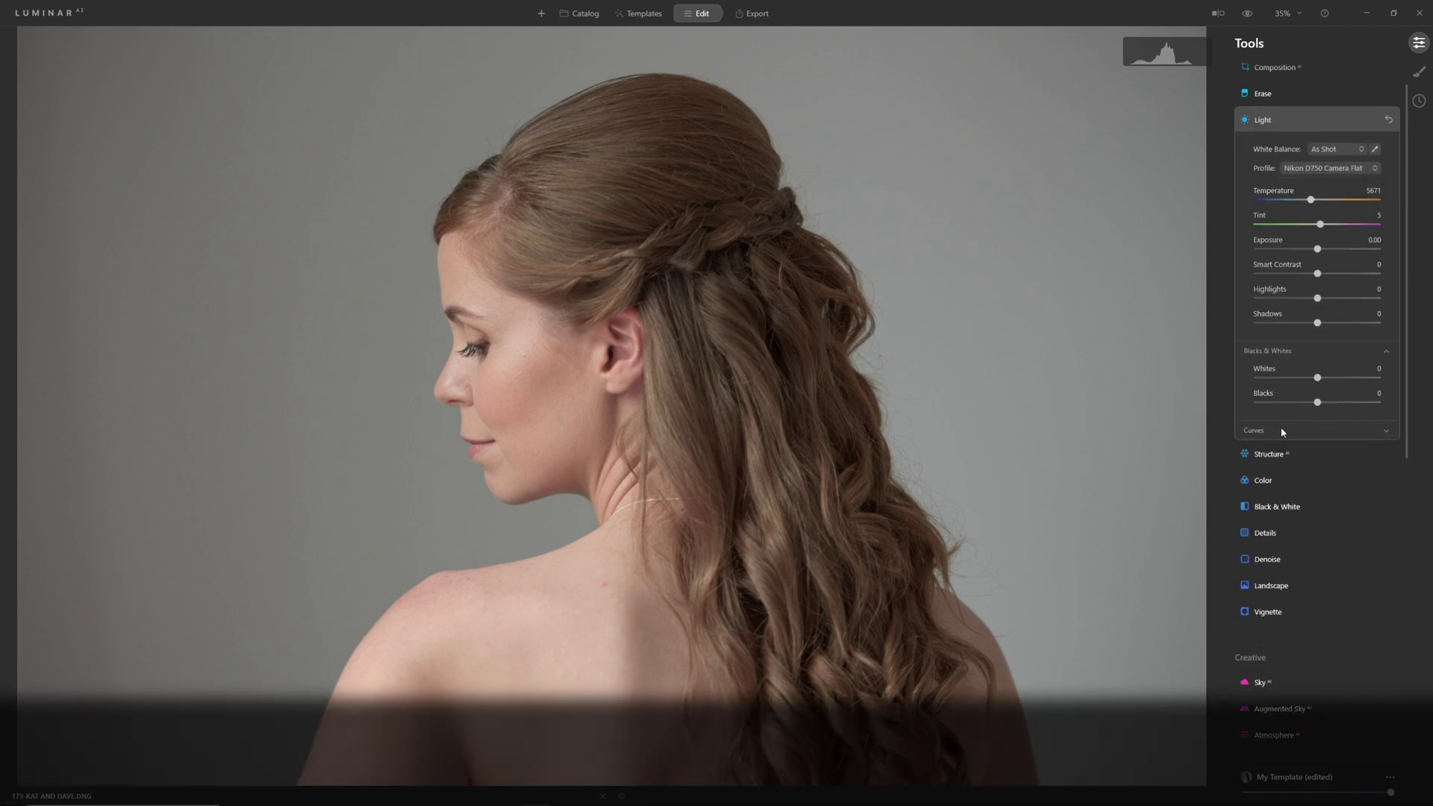
left_click(1280, 432)
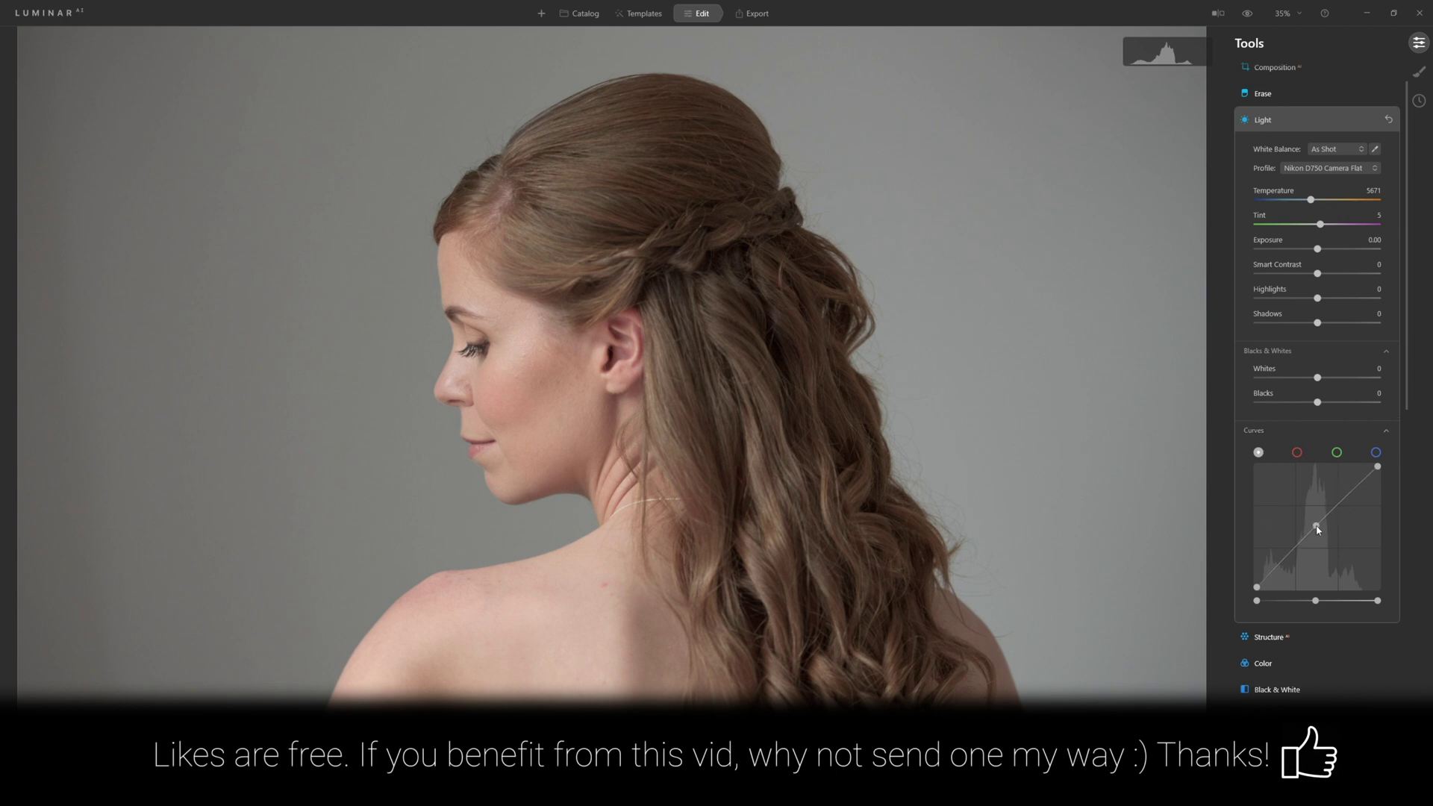
left_click_drag(1318, 529, 1306, 510)
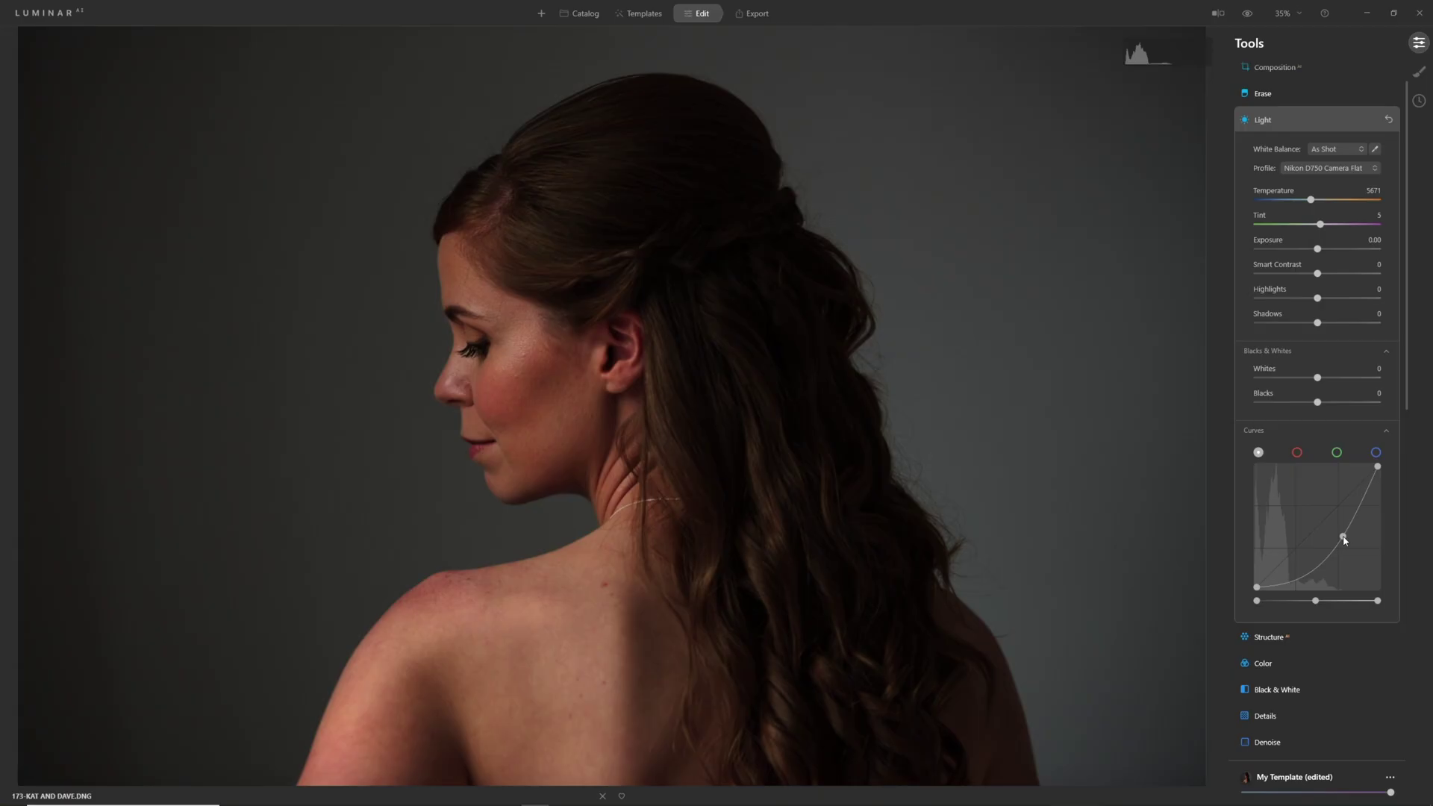
left_click_drag(1346, 540, 1337, 523)
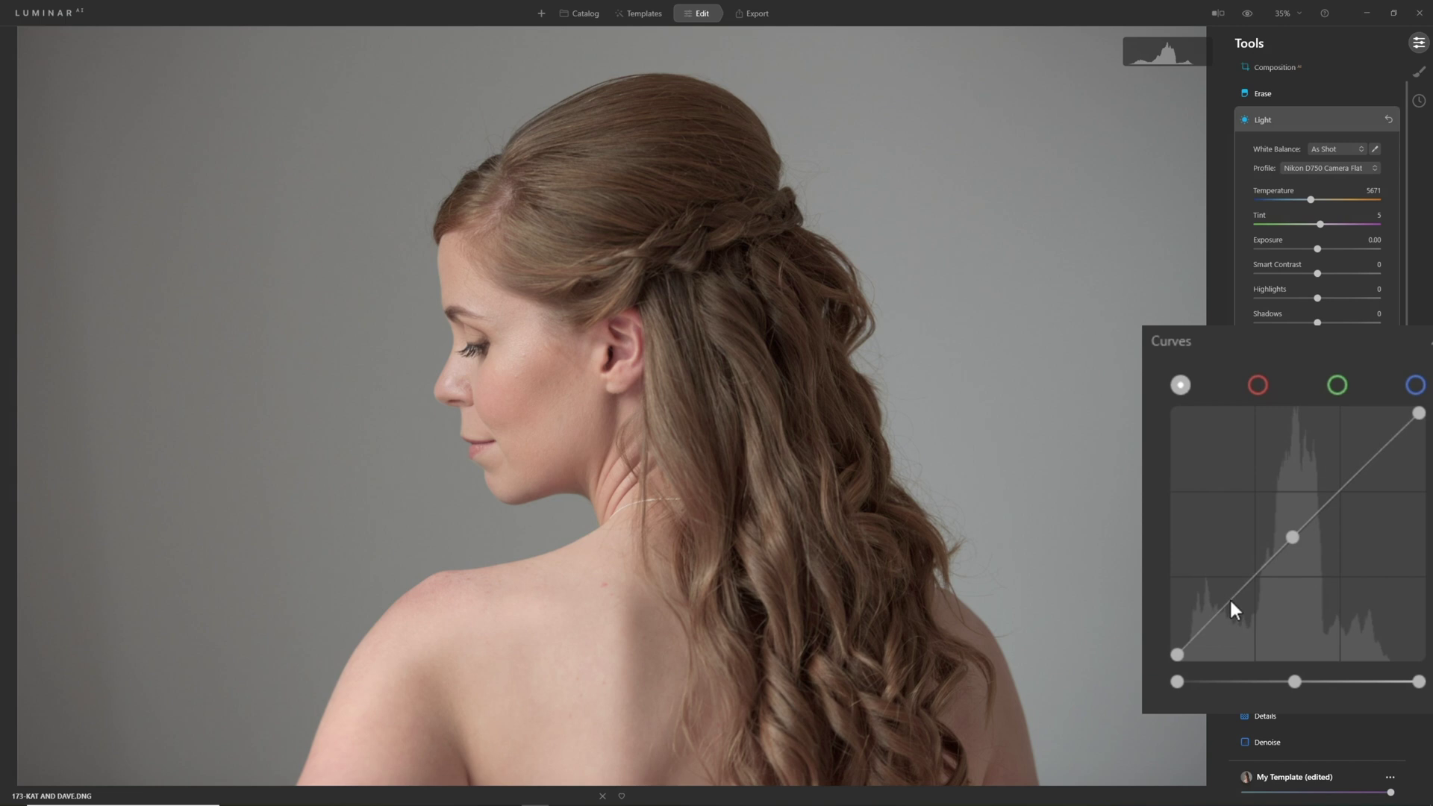
Step: Remove the stray lower point and lift the upper curve point for brighter highlights
left_click_drag(1230, 600, 1264, 605)
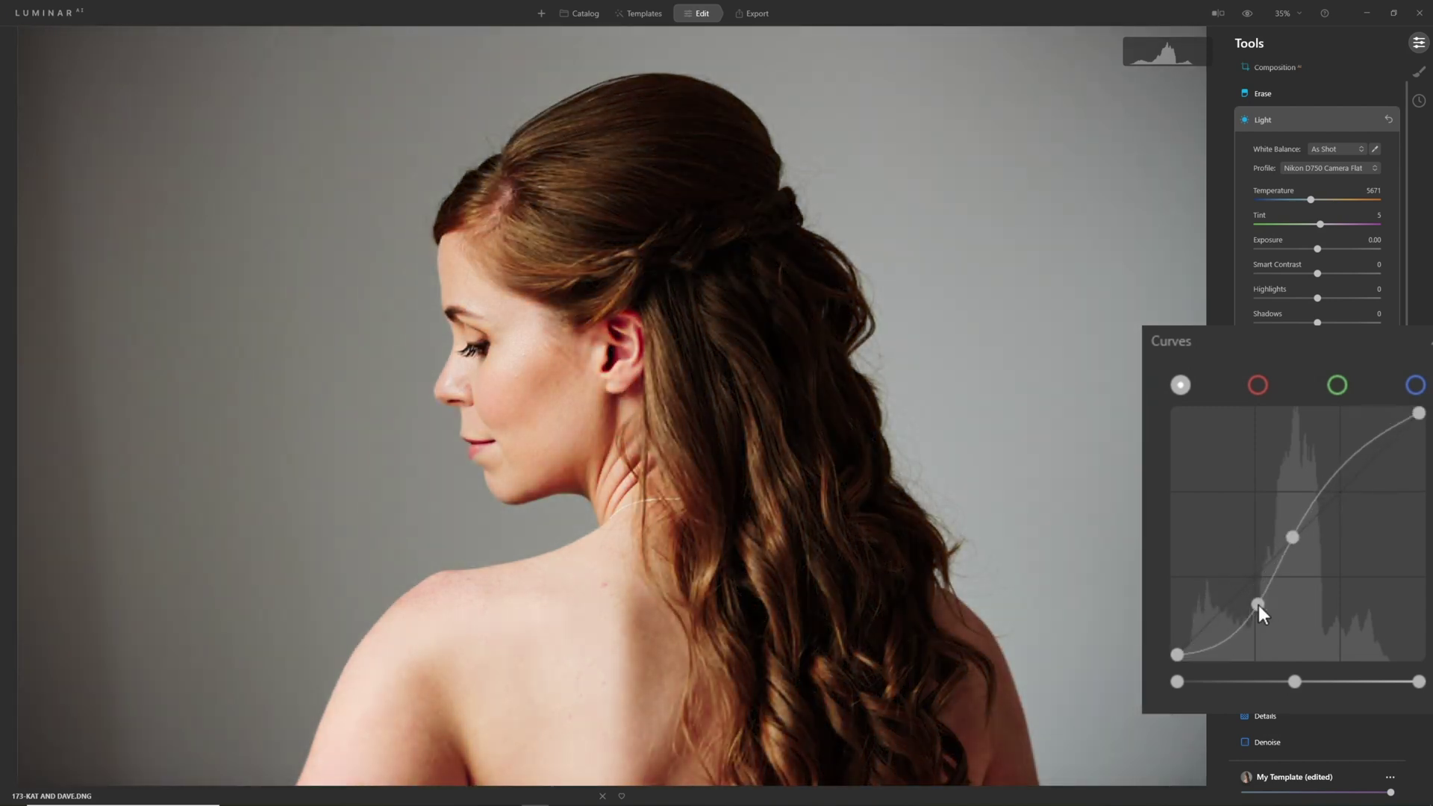
double_click(1261, 606)
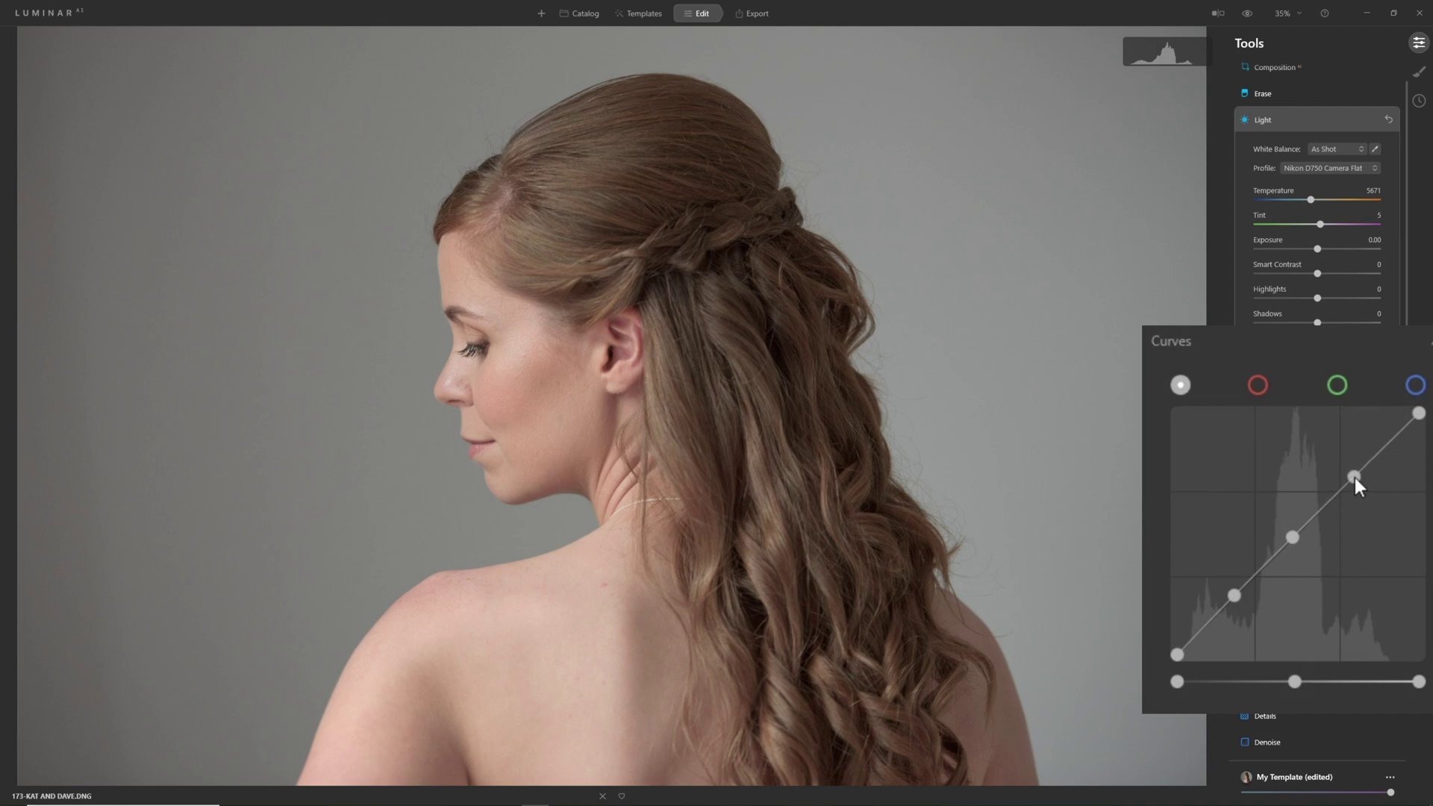
mouse_move(1355, 478)
left_mouse_down()
mouse_move(1347, 459)
mouse_move(1353, 478)
left_mouse_up()
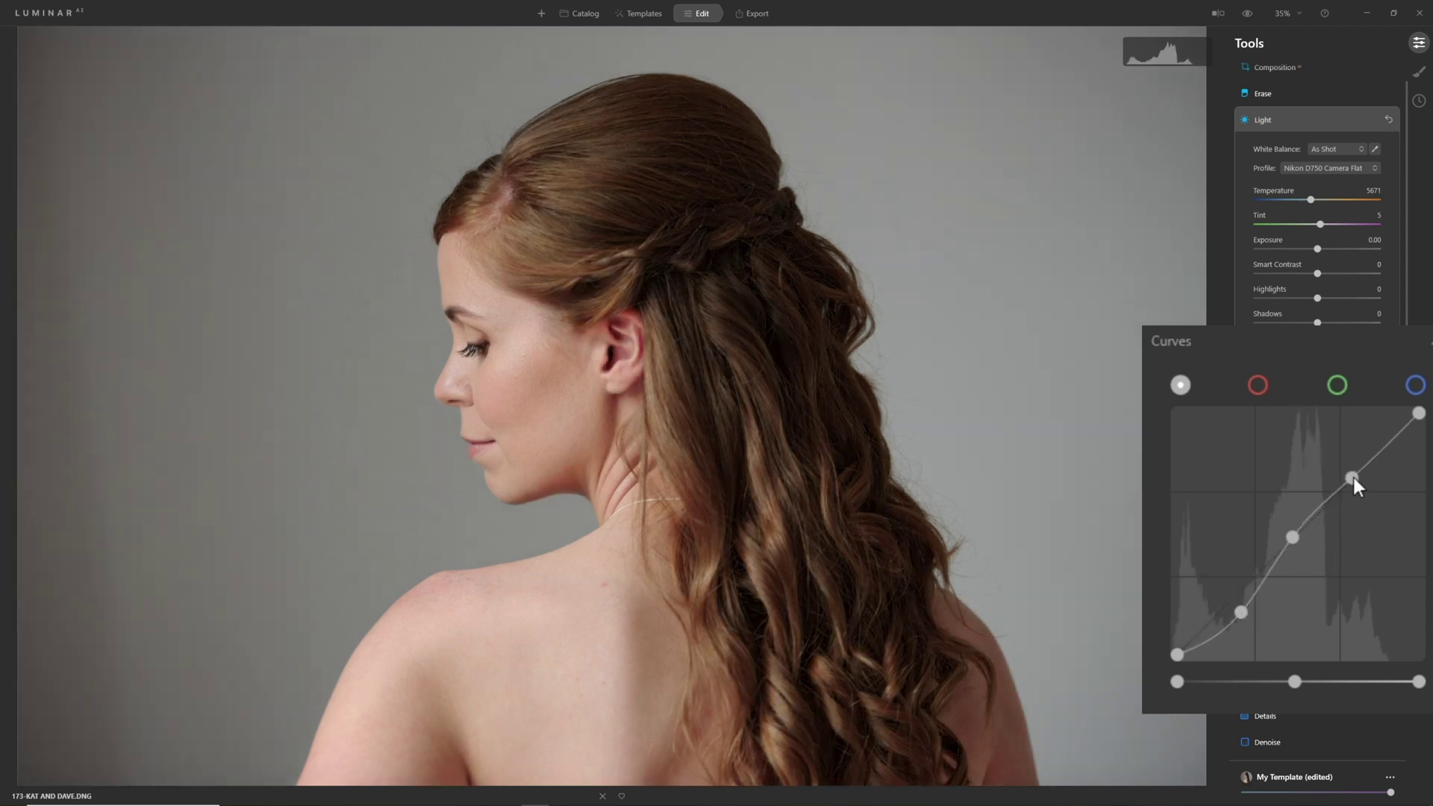
left_click_drag(1353, 478, 1346, 451)
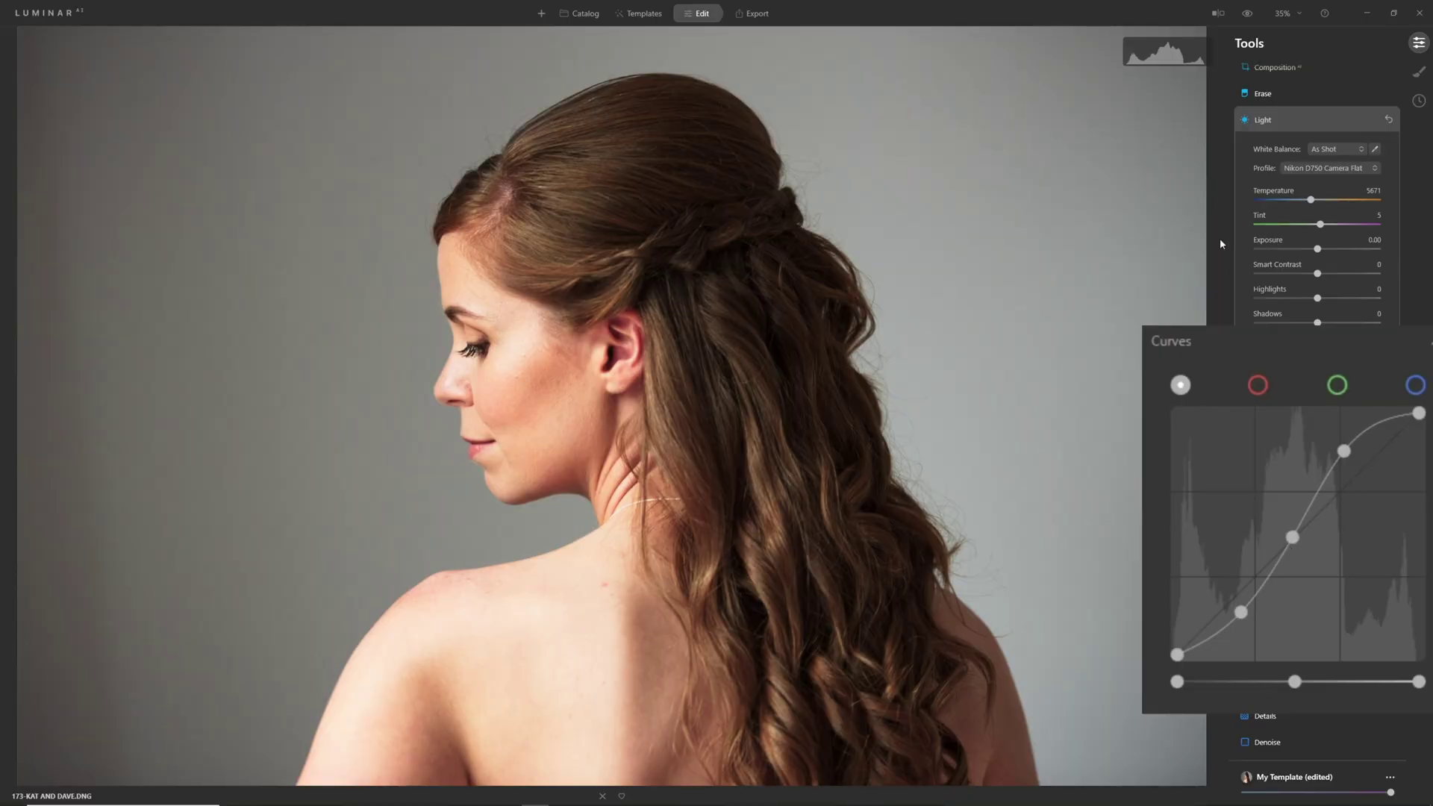
Step: Compare before/after, then slightly lower the upper curve point and shift the shadow point
left_click(1254, 18)
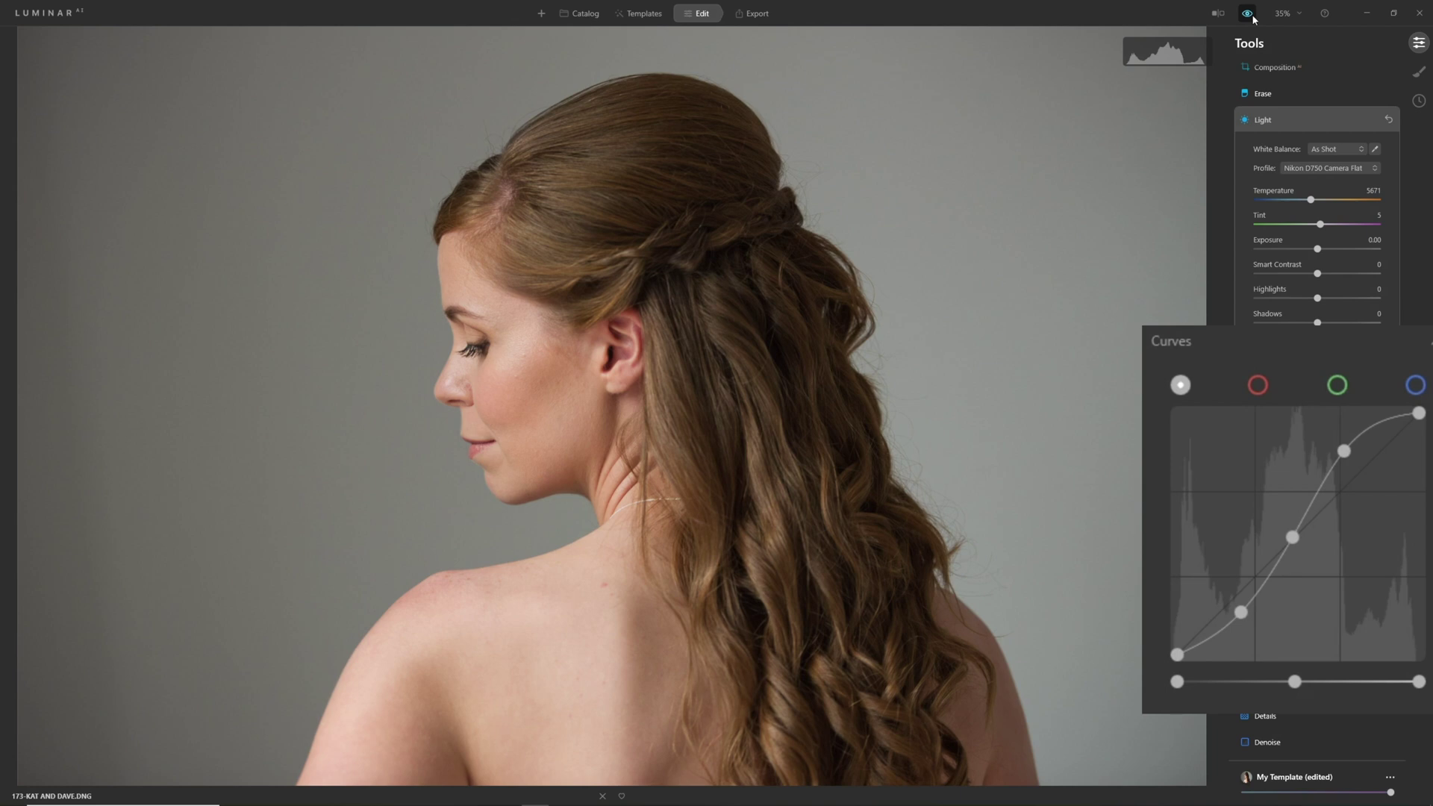
left_click(1254, 18)
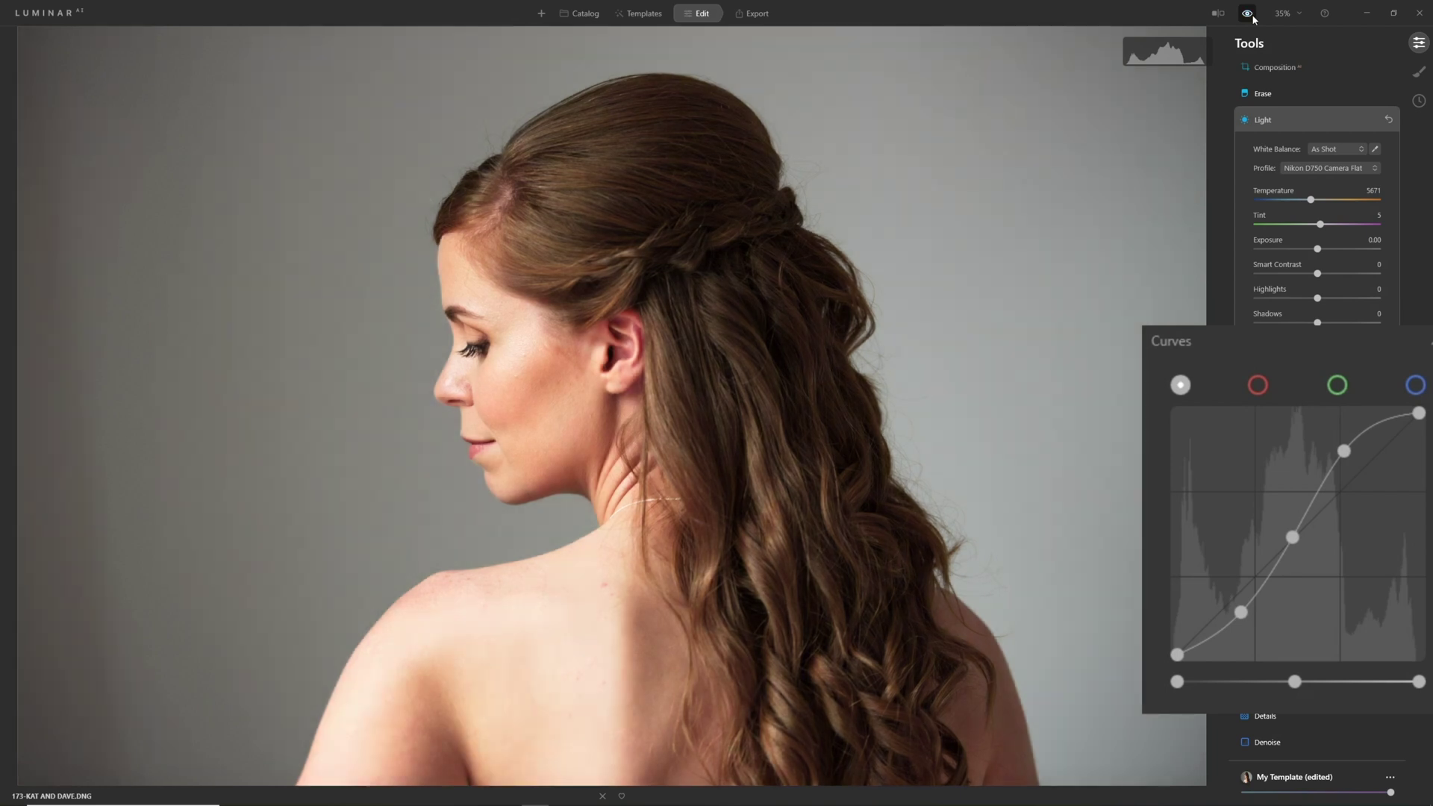
left_click(1254, 18)
left_click(1254, 18)
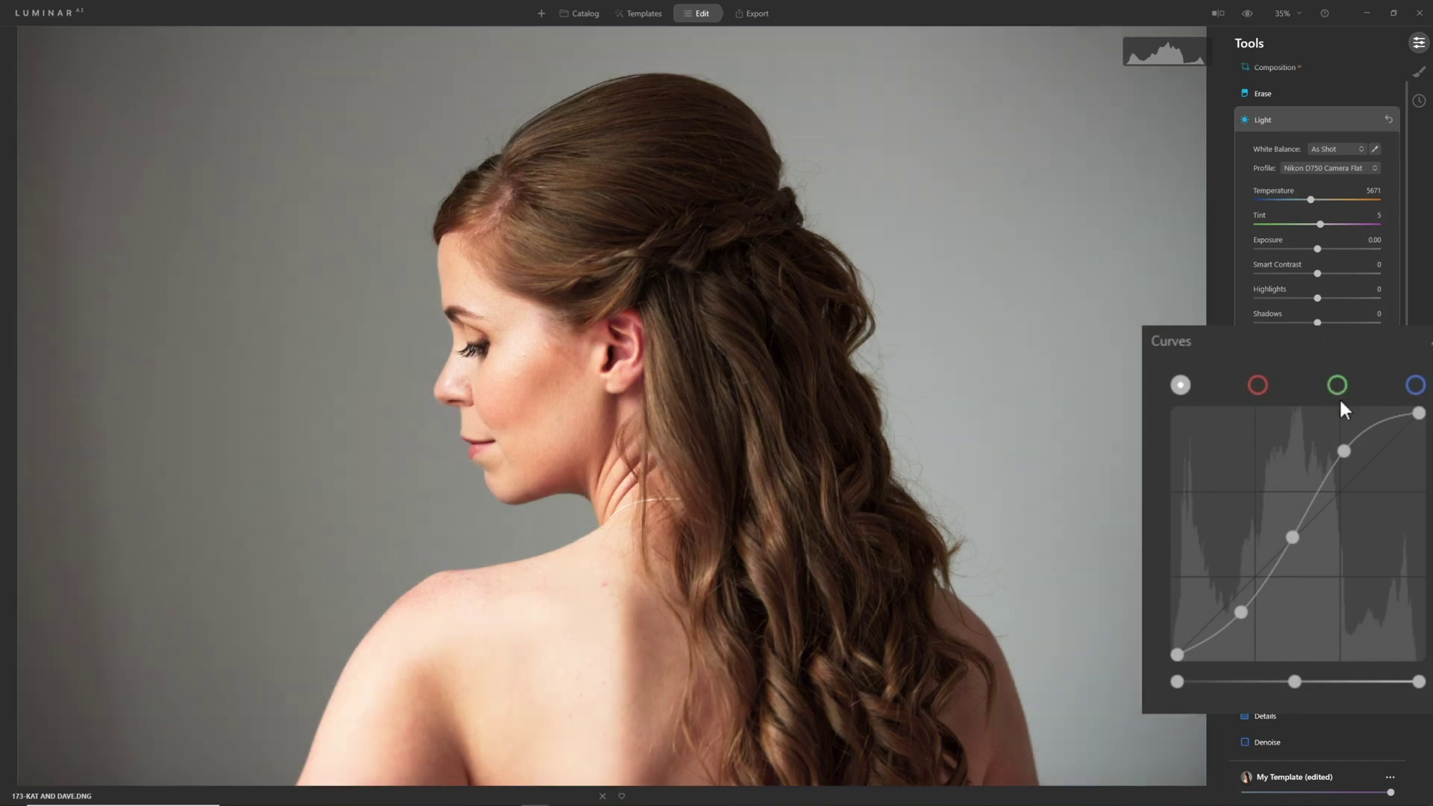
left_click_drag(1343, 457, 1343, 468)
left_click_drag(1243, 608, 1231, 615)
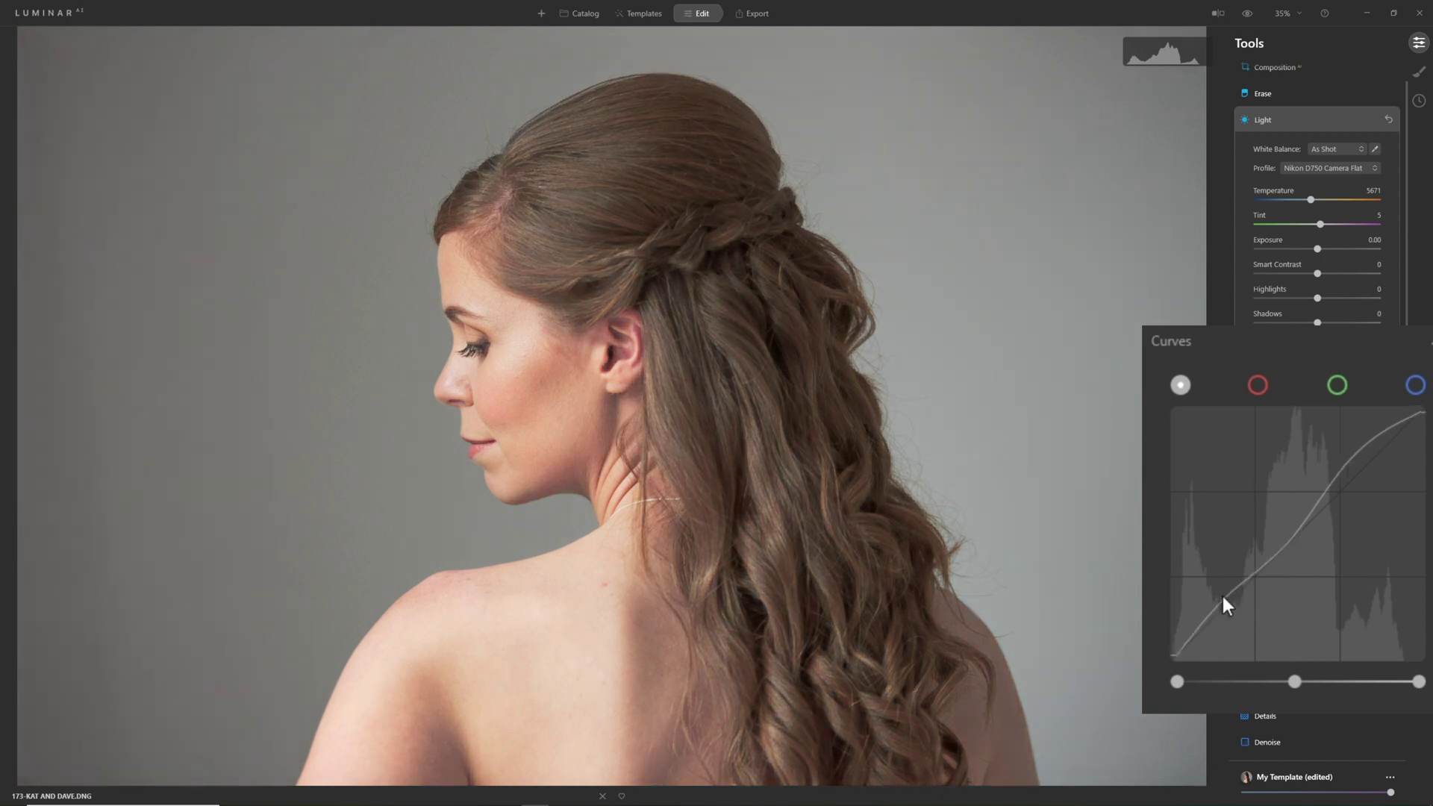
Step: Drag the top curve point back to a straight diagonal and check against the original
left_click_drag(1342, 457, 1373, 478)
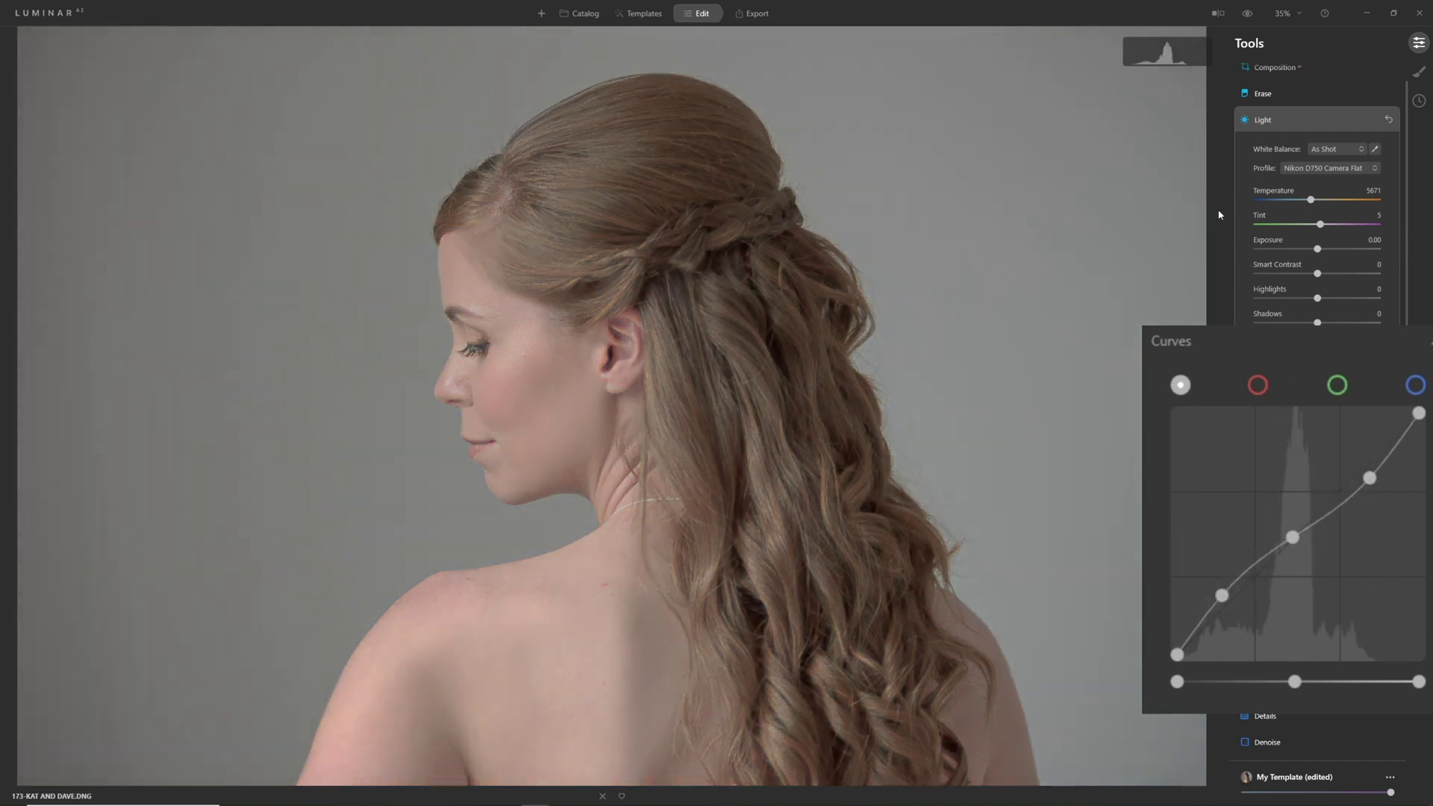
left_click(1247, 13)
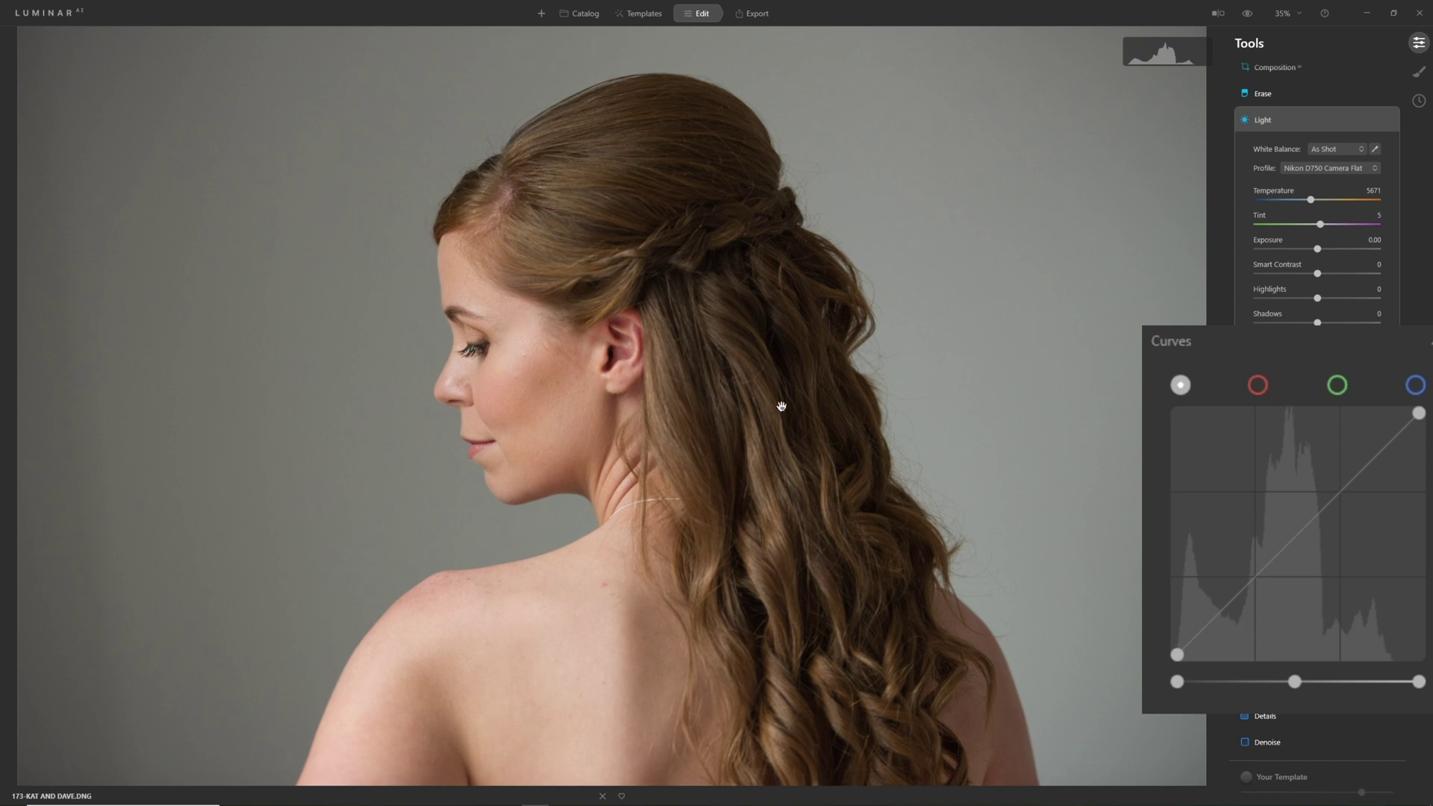
Step: Drag the curve's white point inward and nudge the black point slightly inward
left_click(1419, 412)
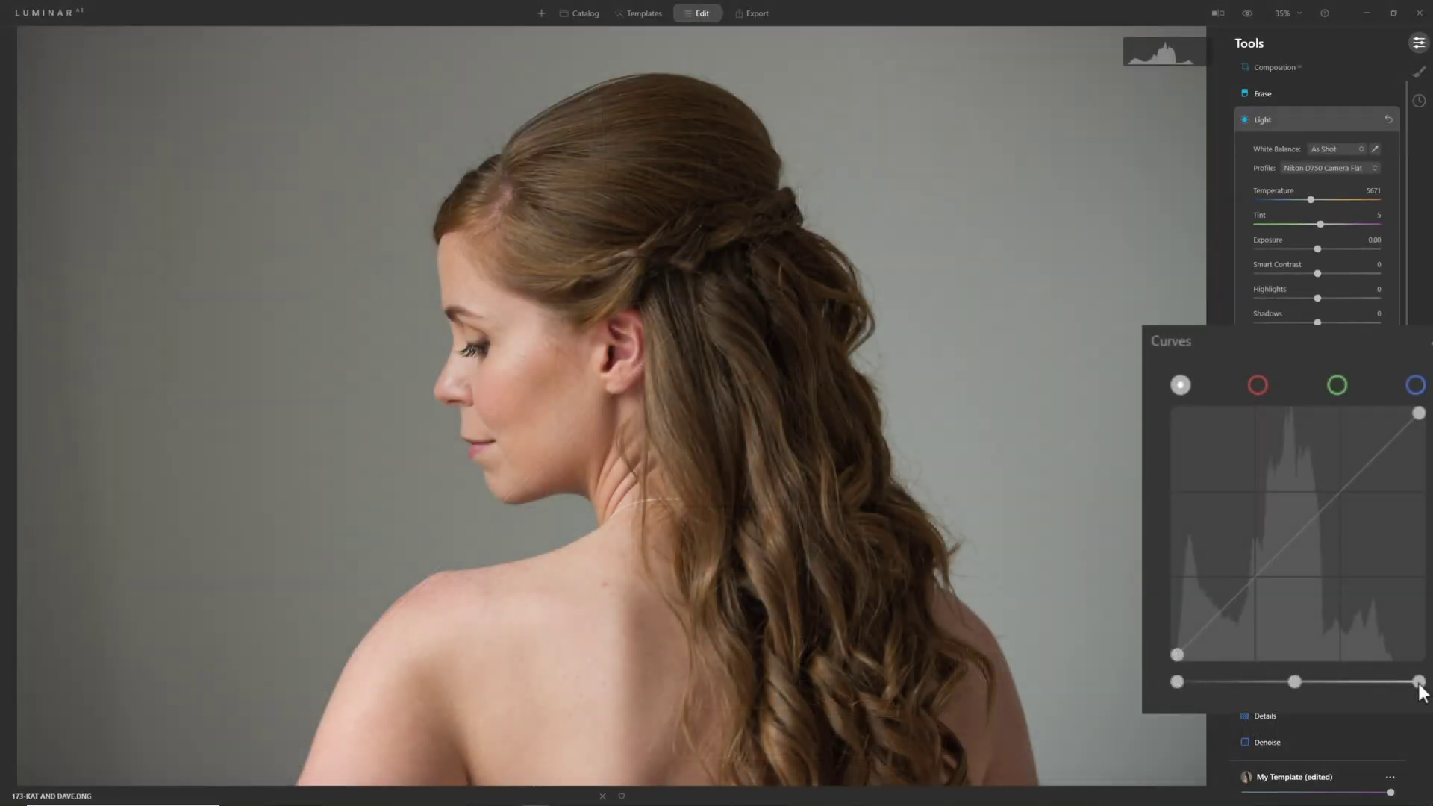
mouse_move(1416, 683)
left_mouse_down()
mouse_move(1396, 683)
mouse_move(1388, 656)
mouse_move(1396, 678)
left_mouse_up()
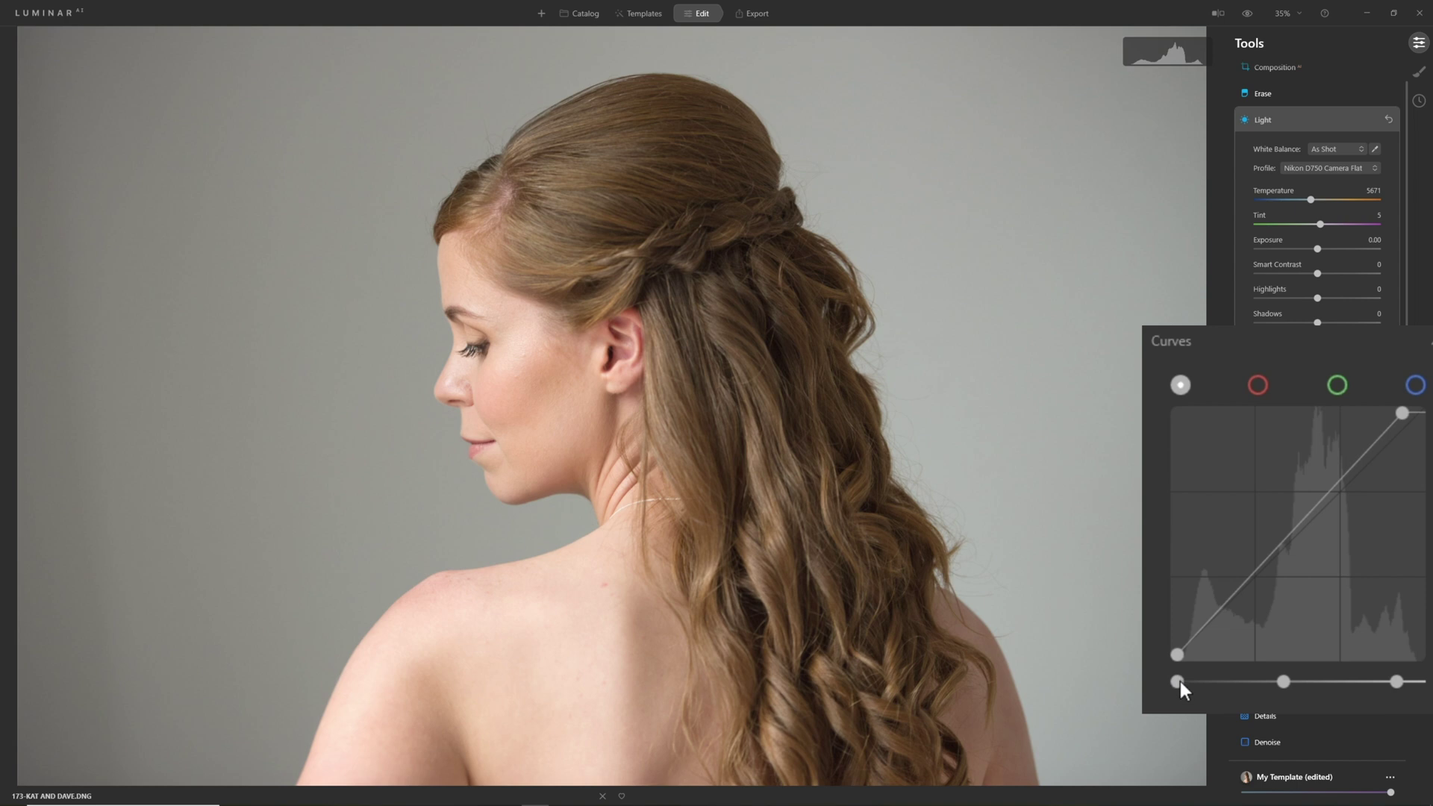
left_click_drag(1180, 682, 1187, 682)
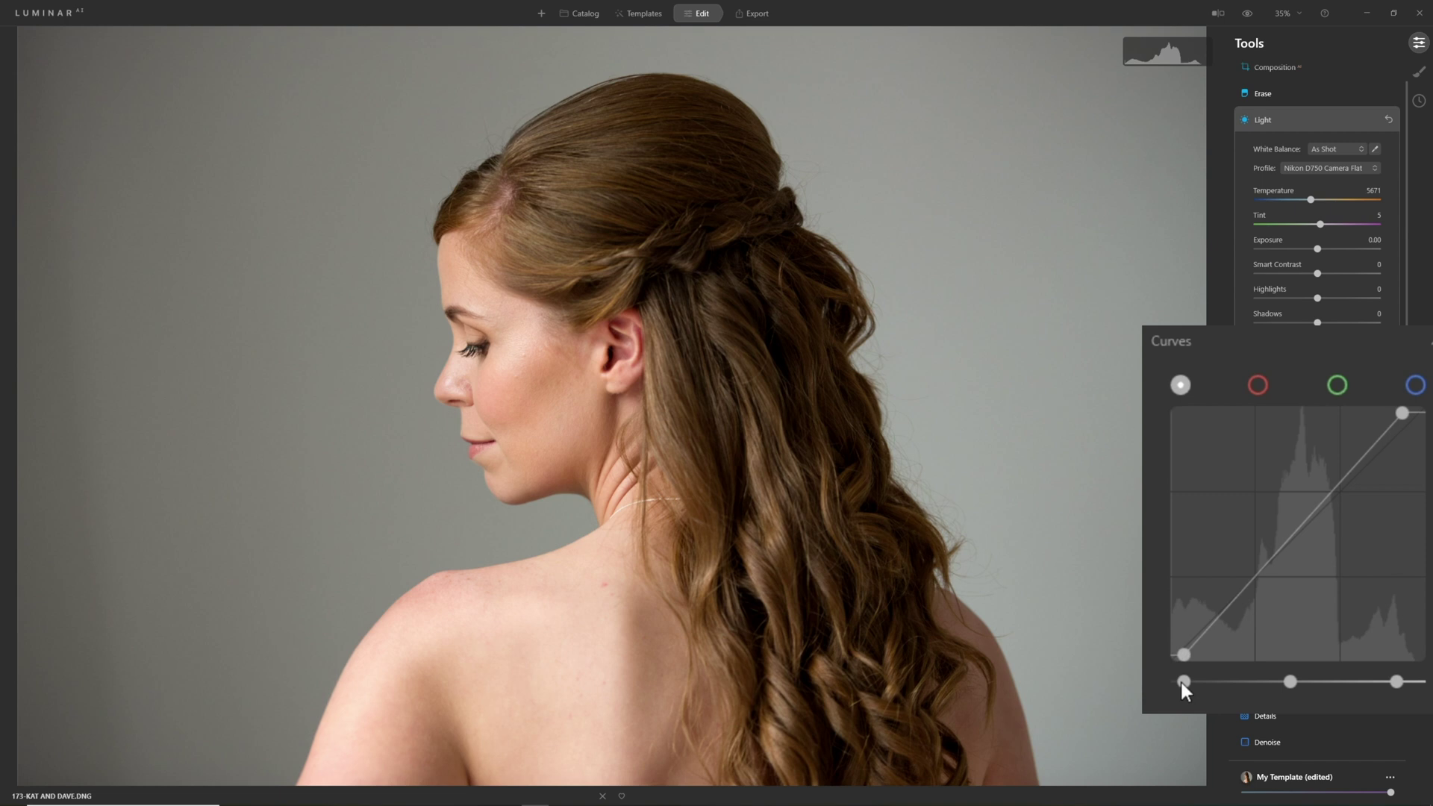
left_click_drag(1181, 683, 1179, 683)
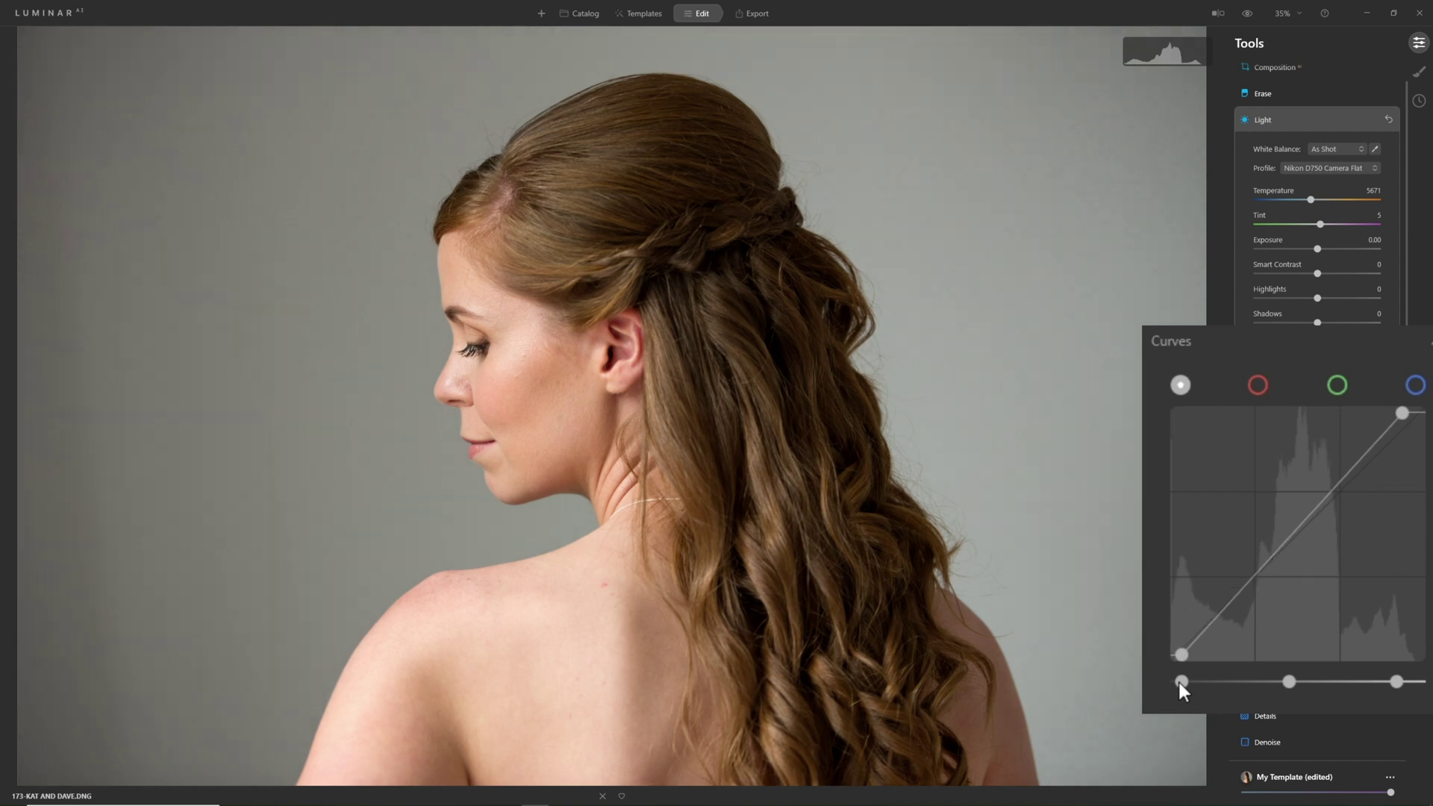
left_click_drag(1180, 682, 1175, 684)
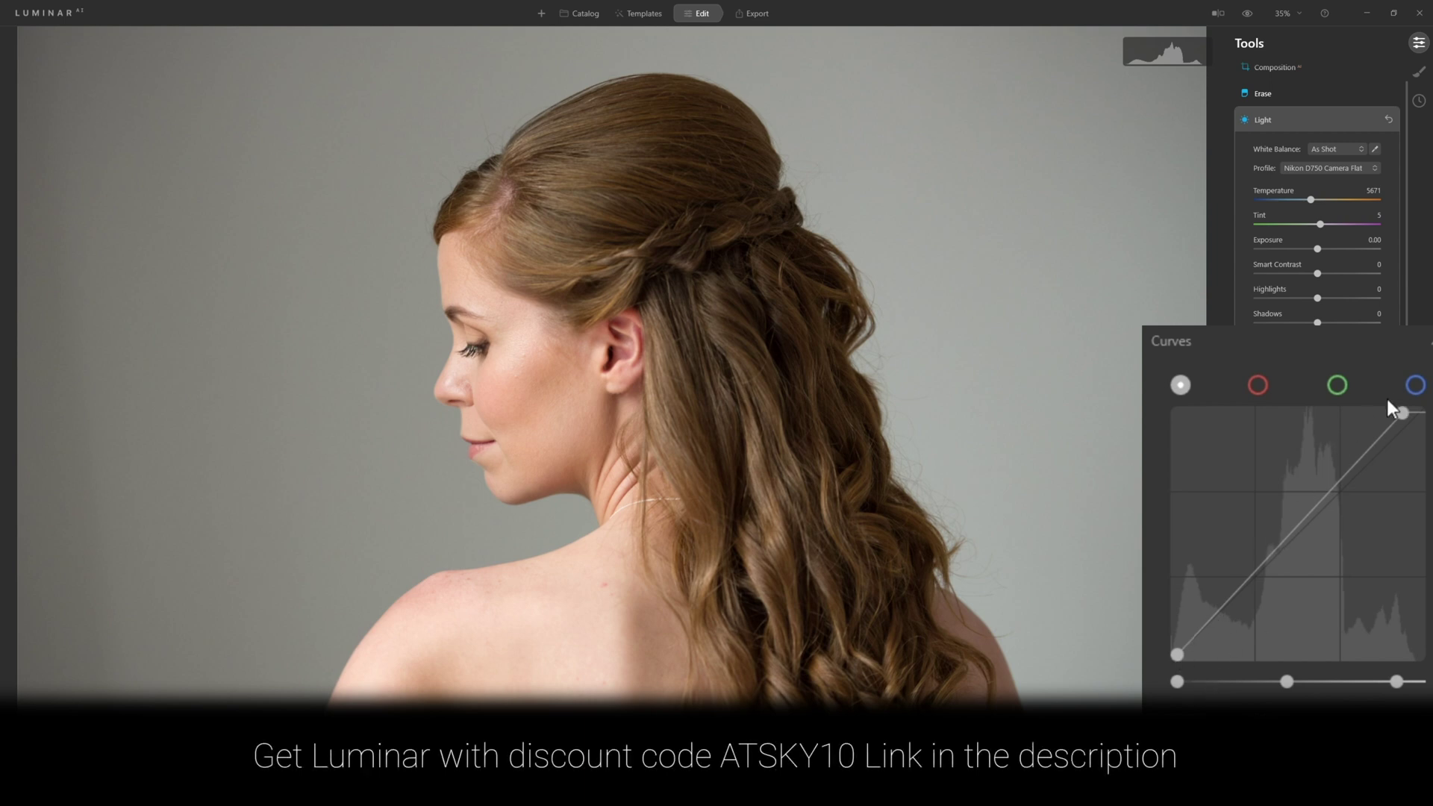
left_click(1248, 14)
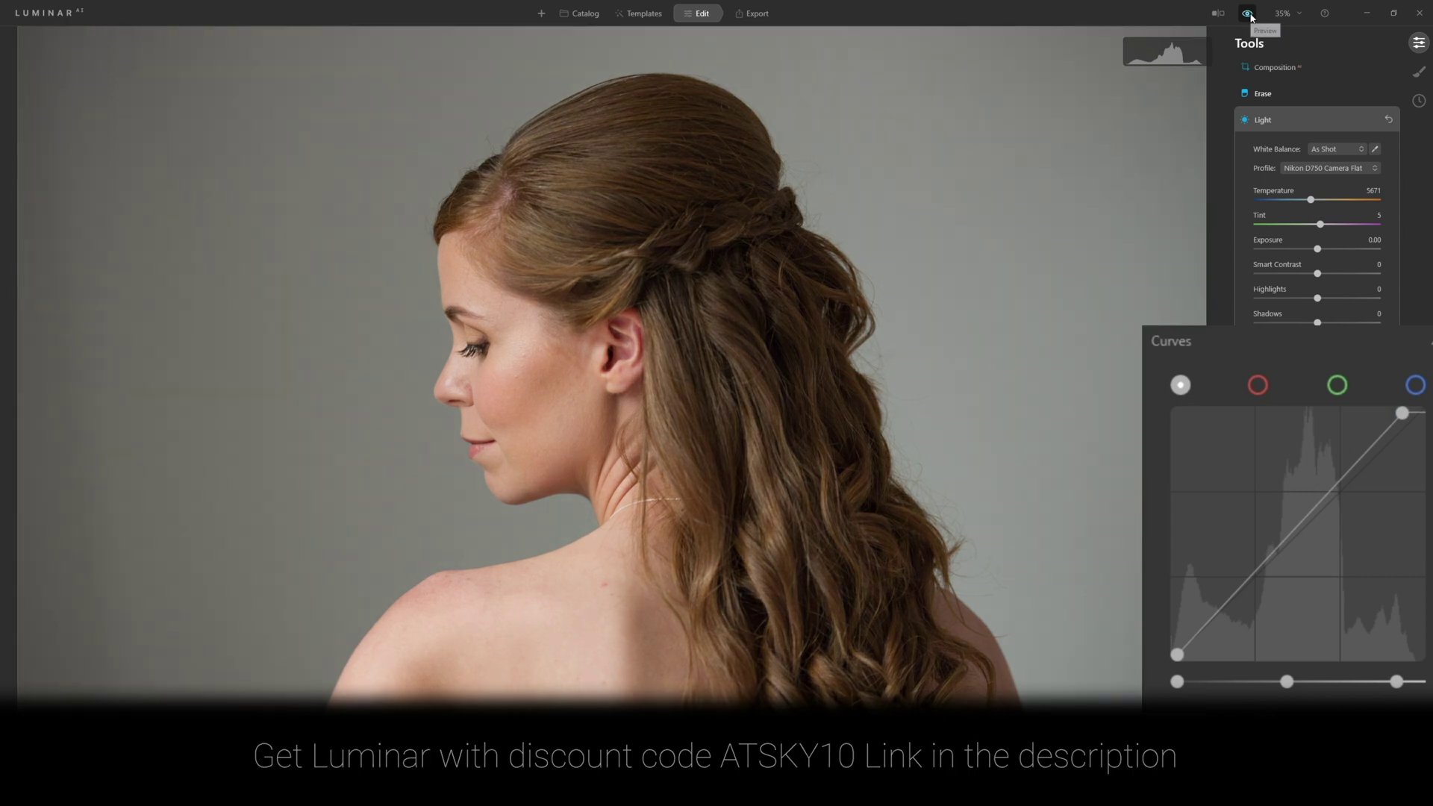
left_click(1249, 15)
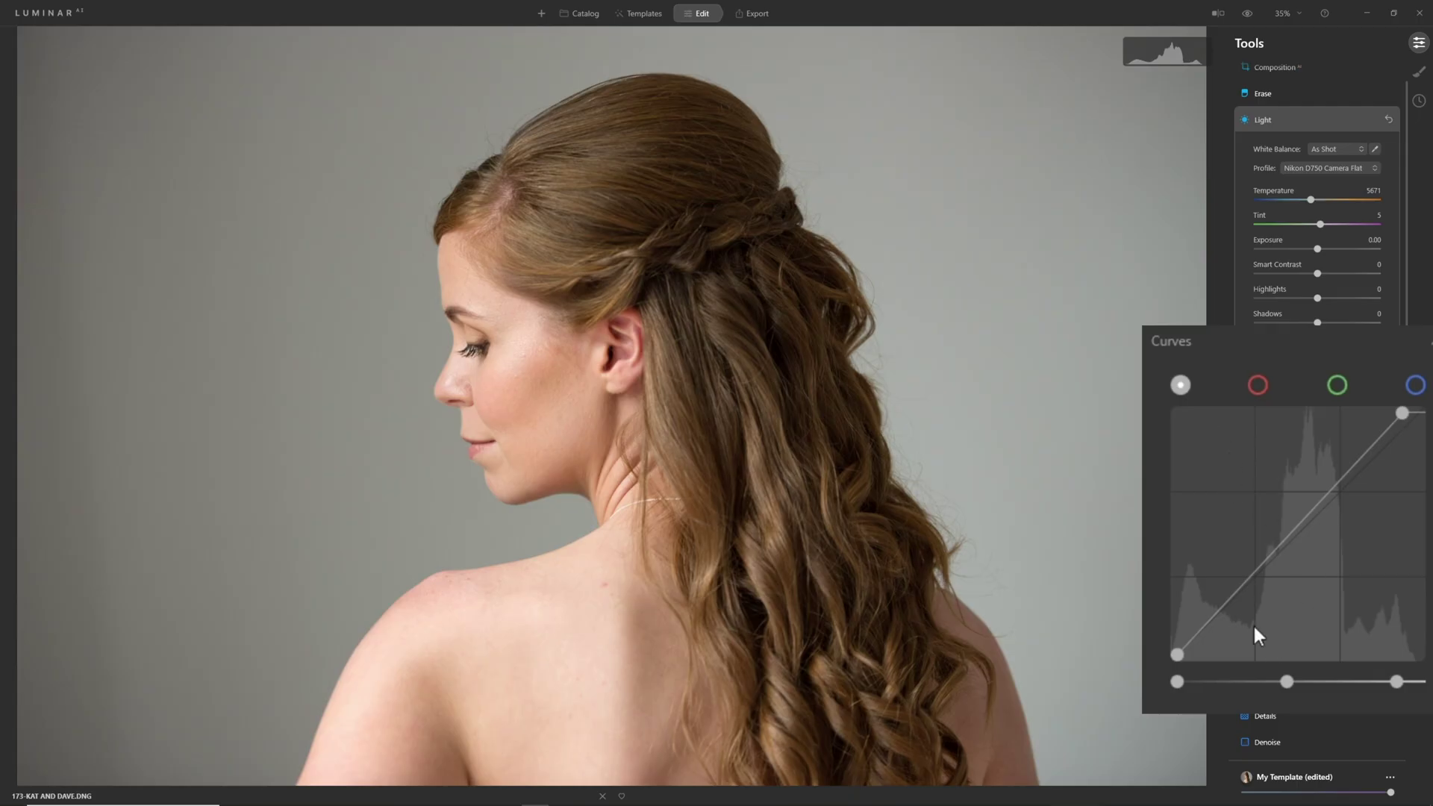
Step: Add lower points pulled down and an upper point to form a multi-point S-curve
left_click_drag(1222, 605, 1287, 530)
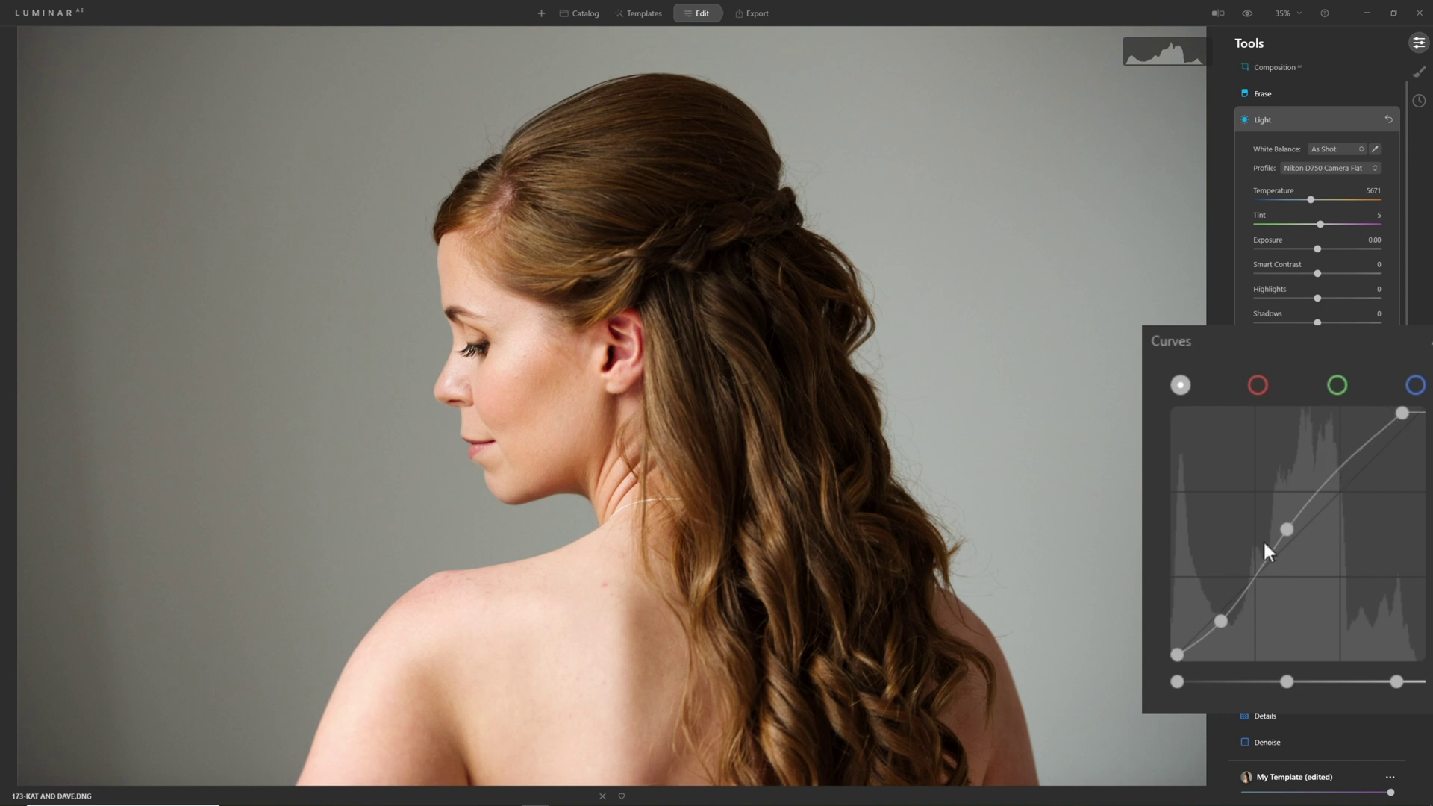
mouse_move(1286, 530)
left_mouse_down()
mouse_move(1292, 557)
mouse_move(1291, 524)
left_mouse_up()
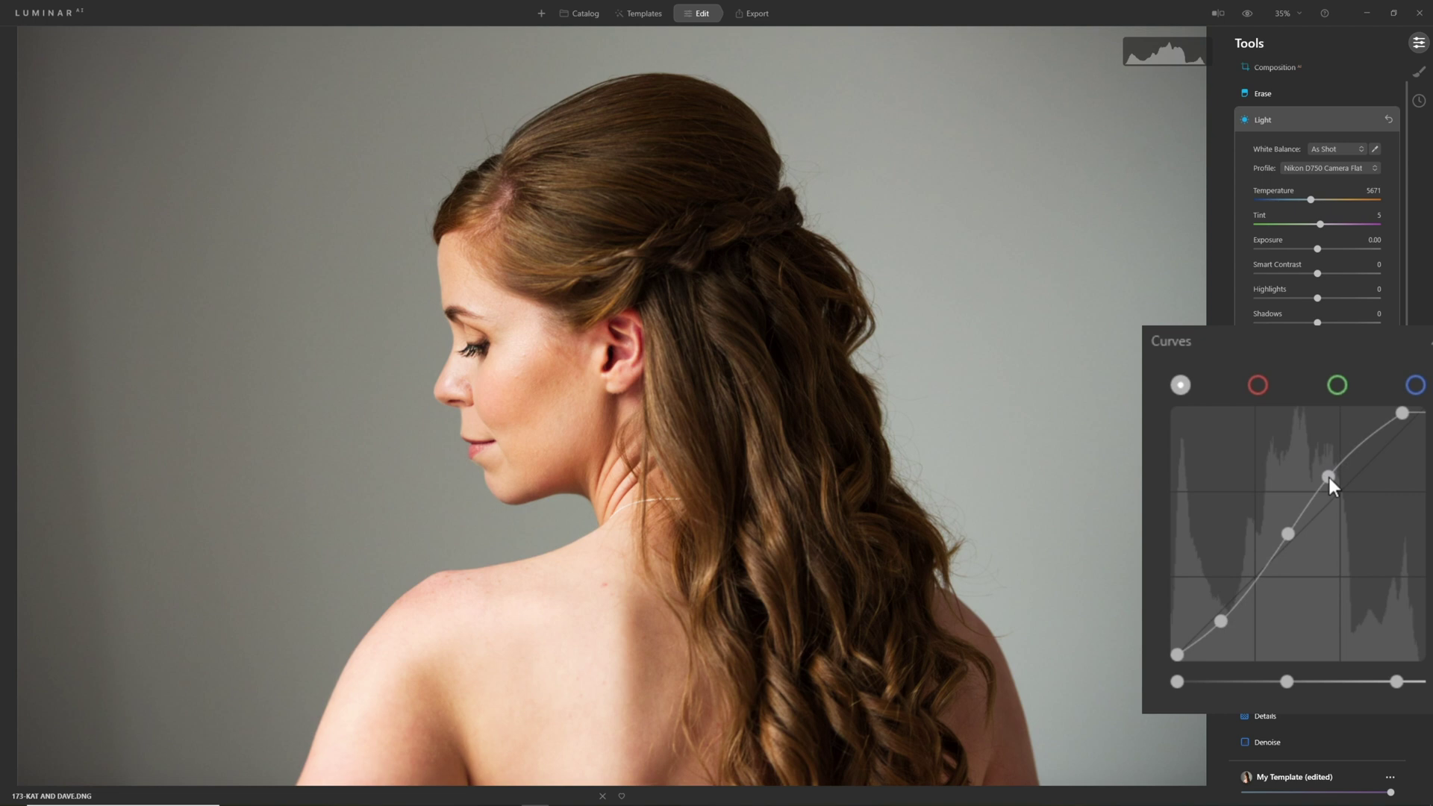
left_click(1370, 435)
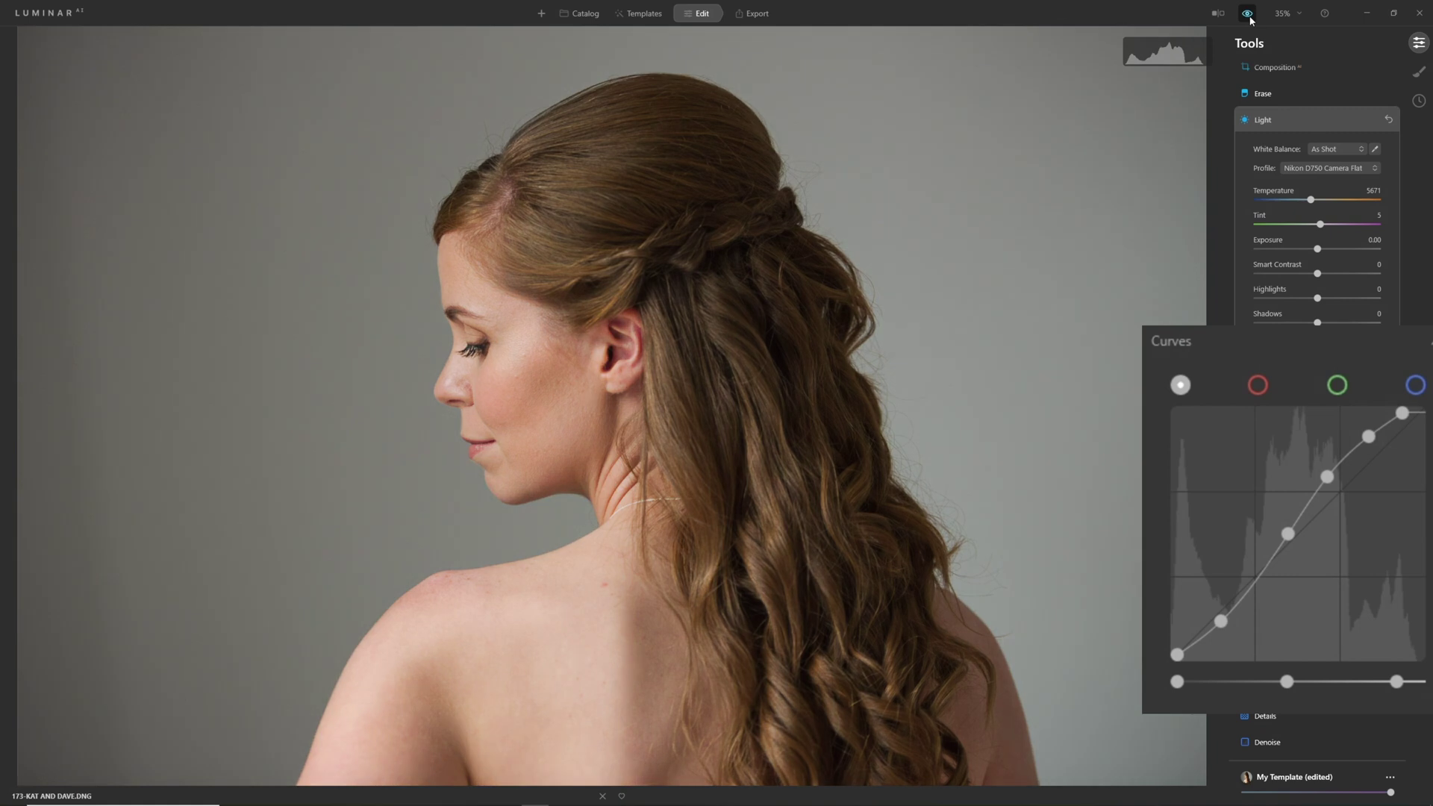
left_click(1249, 15)
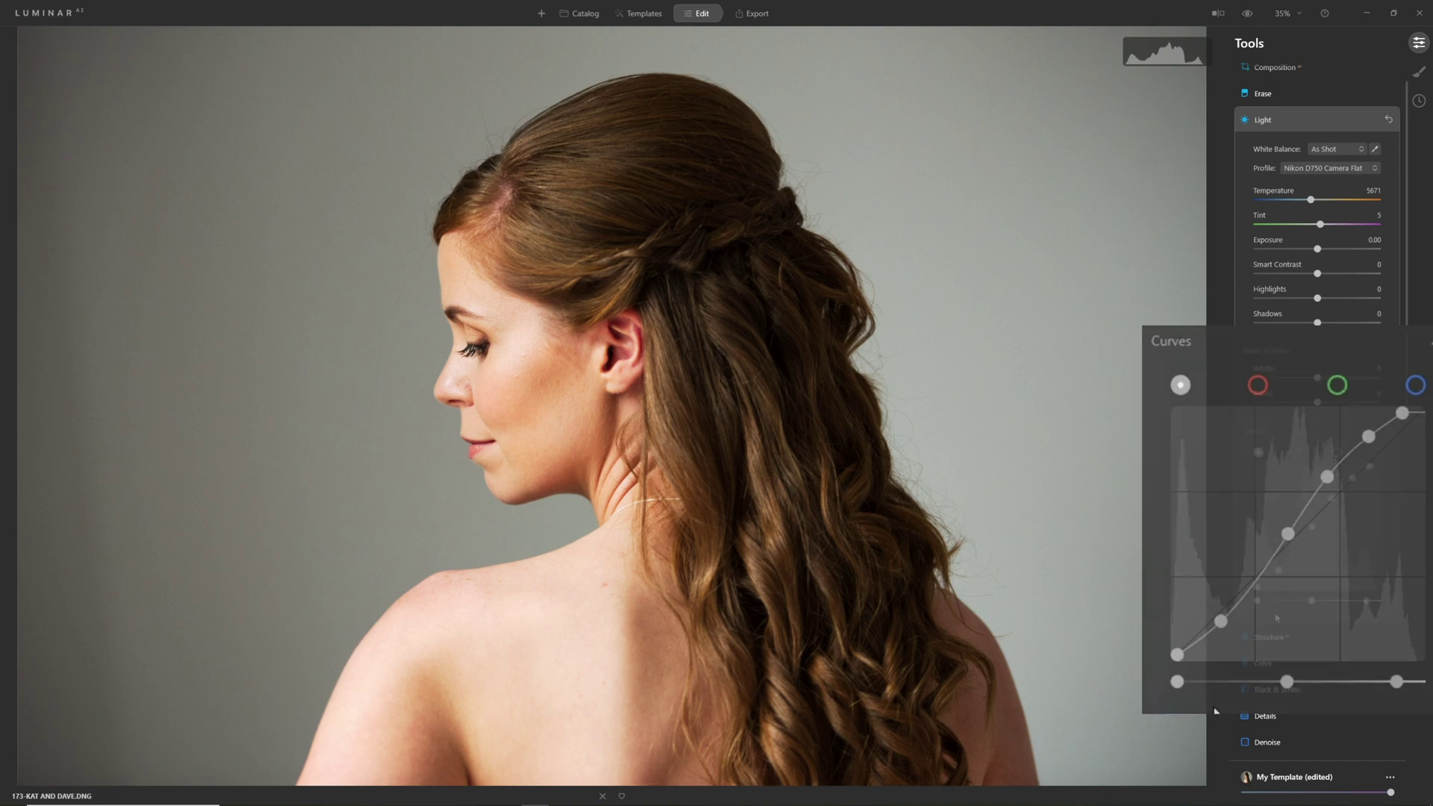
left_click(1273, 537)
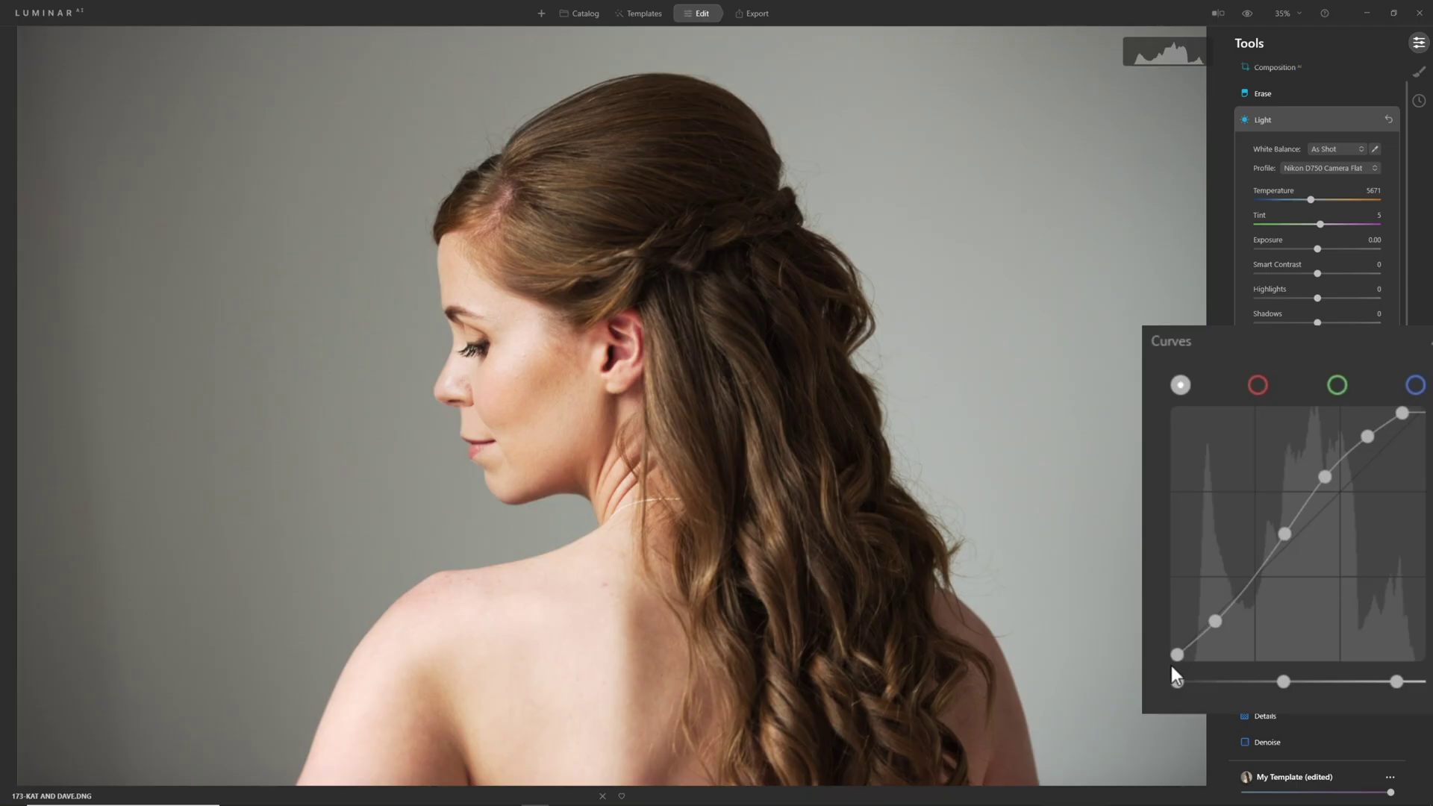
Step: Raise the curve's black point up the left edge for faded, matte shadows
left_click_drag(1170, 659, 1160, 632)
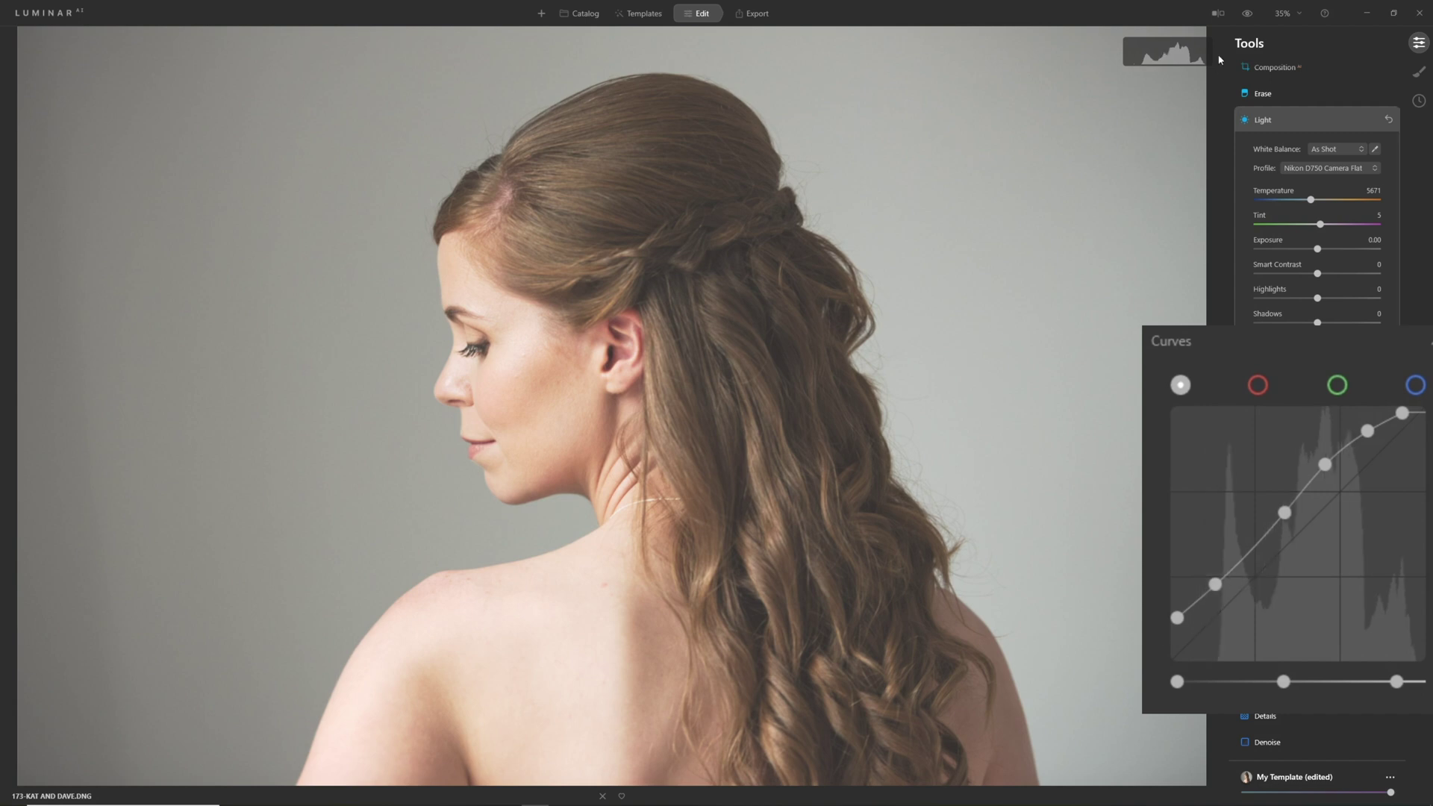
left_click(1243, 19)
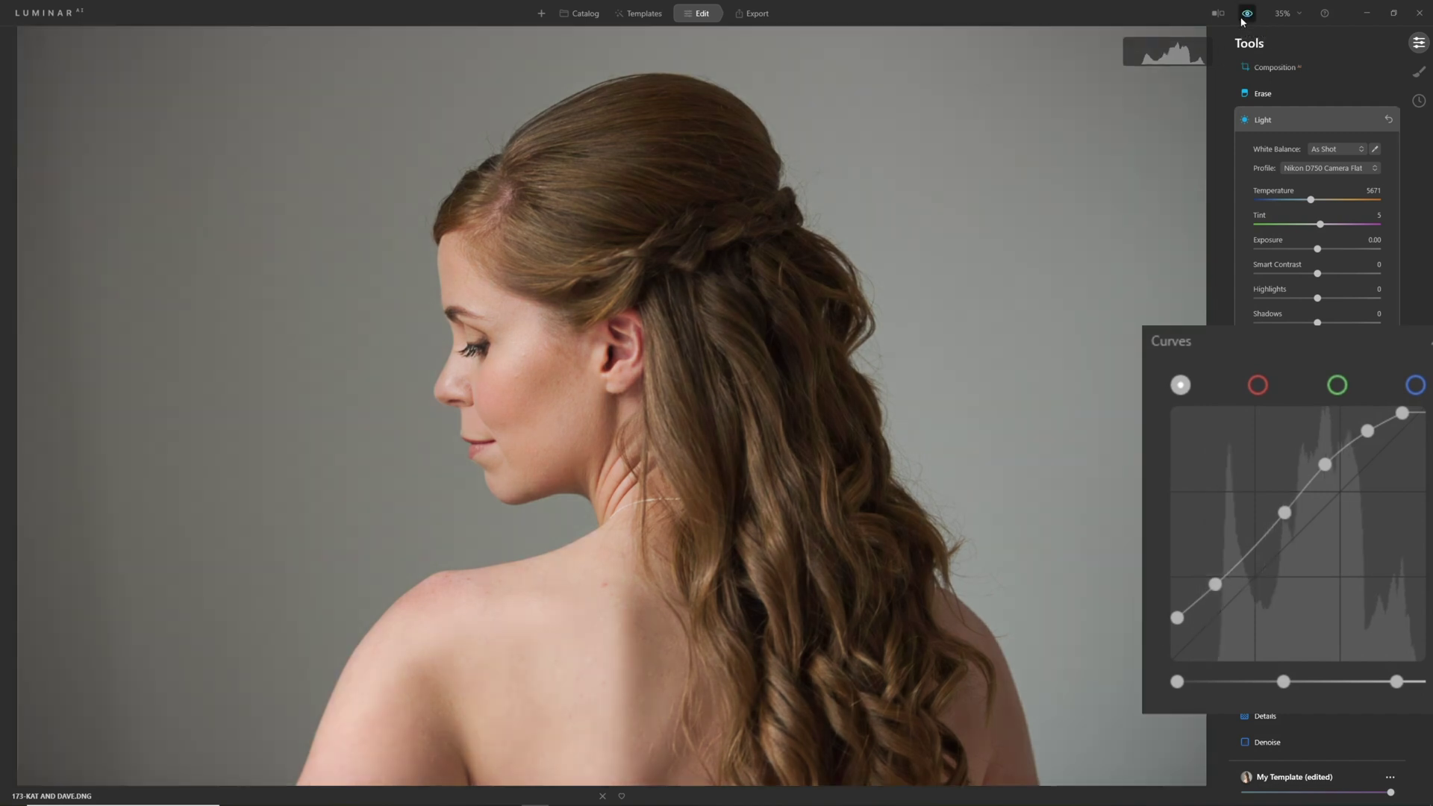
Step: Nudge the shadow curve point up and pull the white point slightly down
left_click(1243, 19)
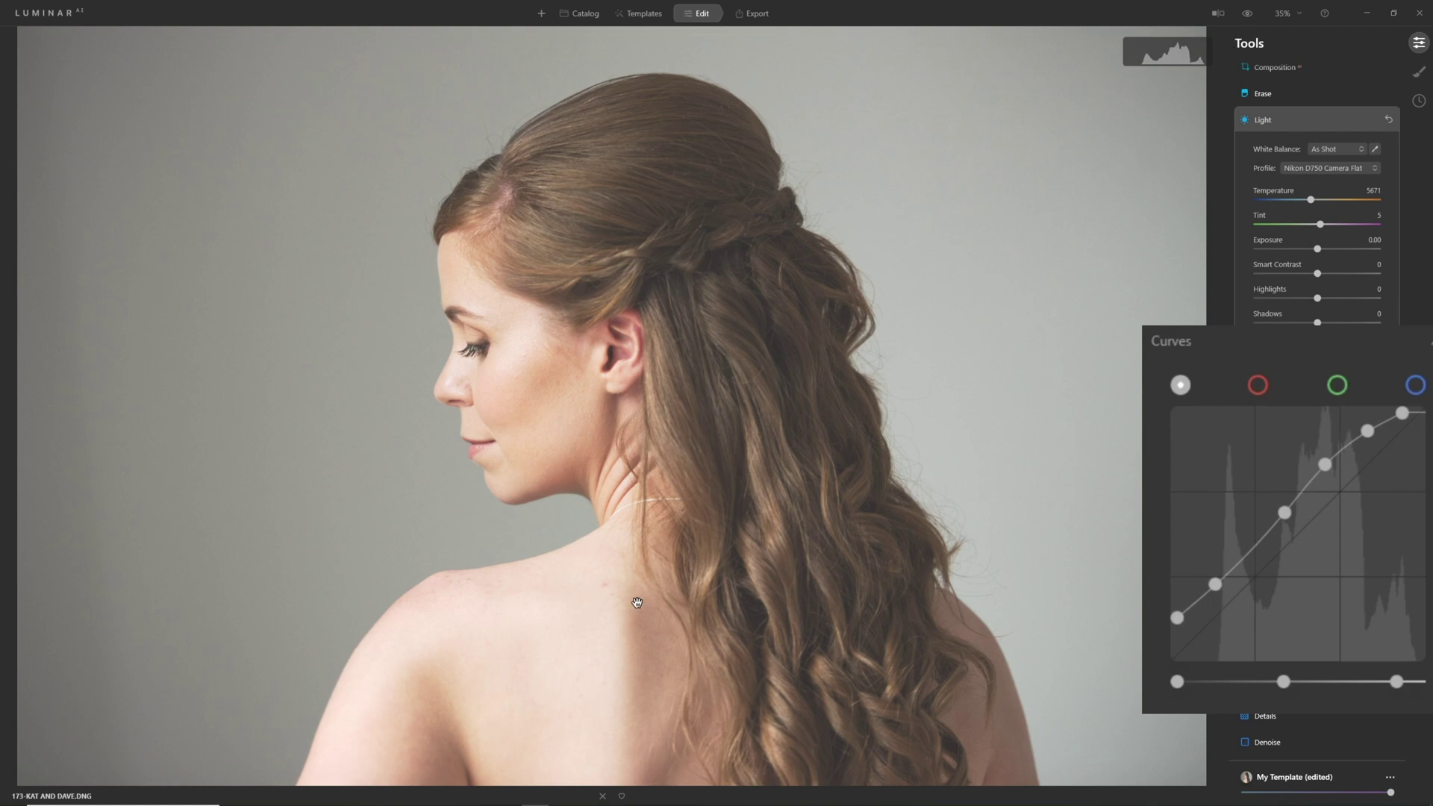
left_click_drag(1215, 584, 1228, 598)
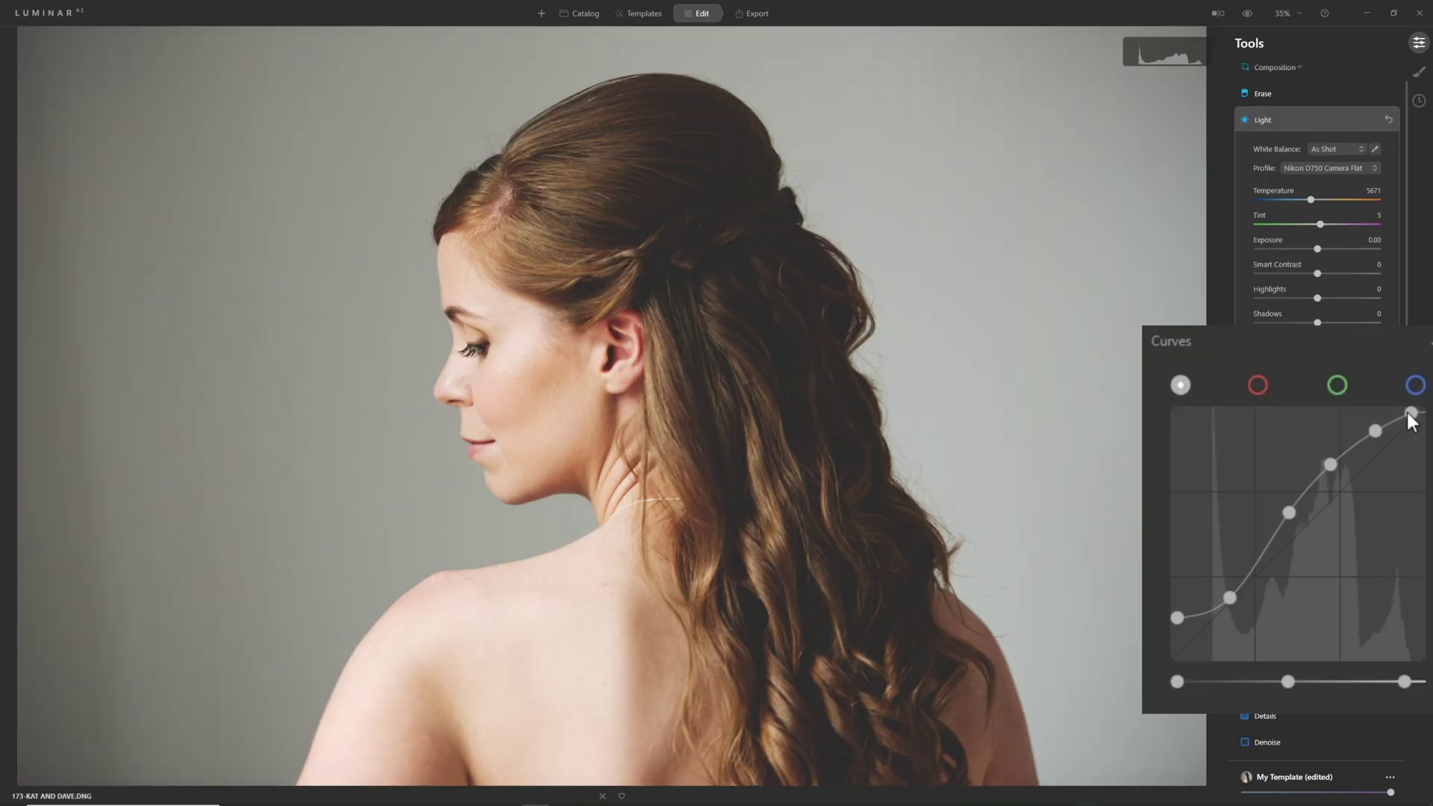
left_click_drag(1411, 419, 1408, 432)
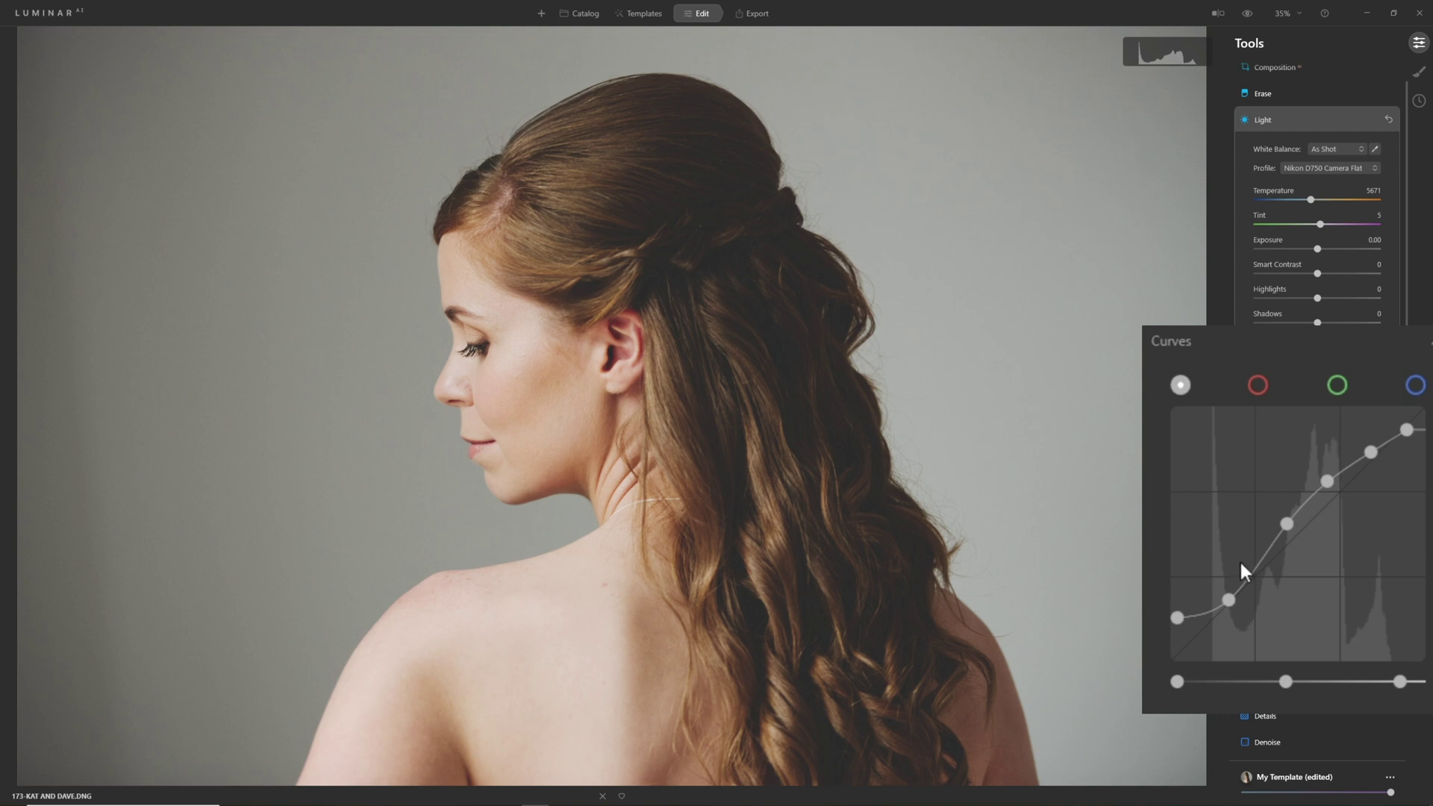
Step: Raise the red channel curve to add a touch of red
left_click(1261, 385)
left_click(1336, 384)
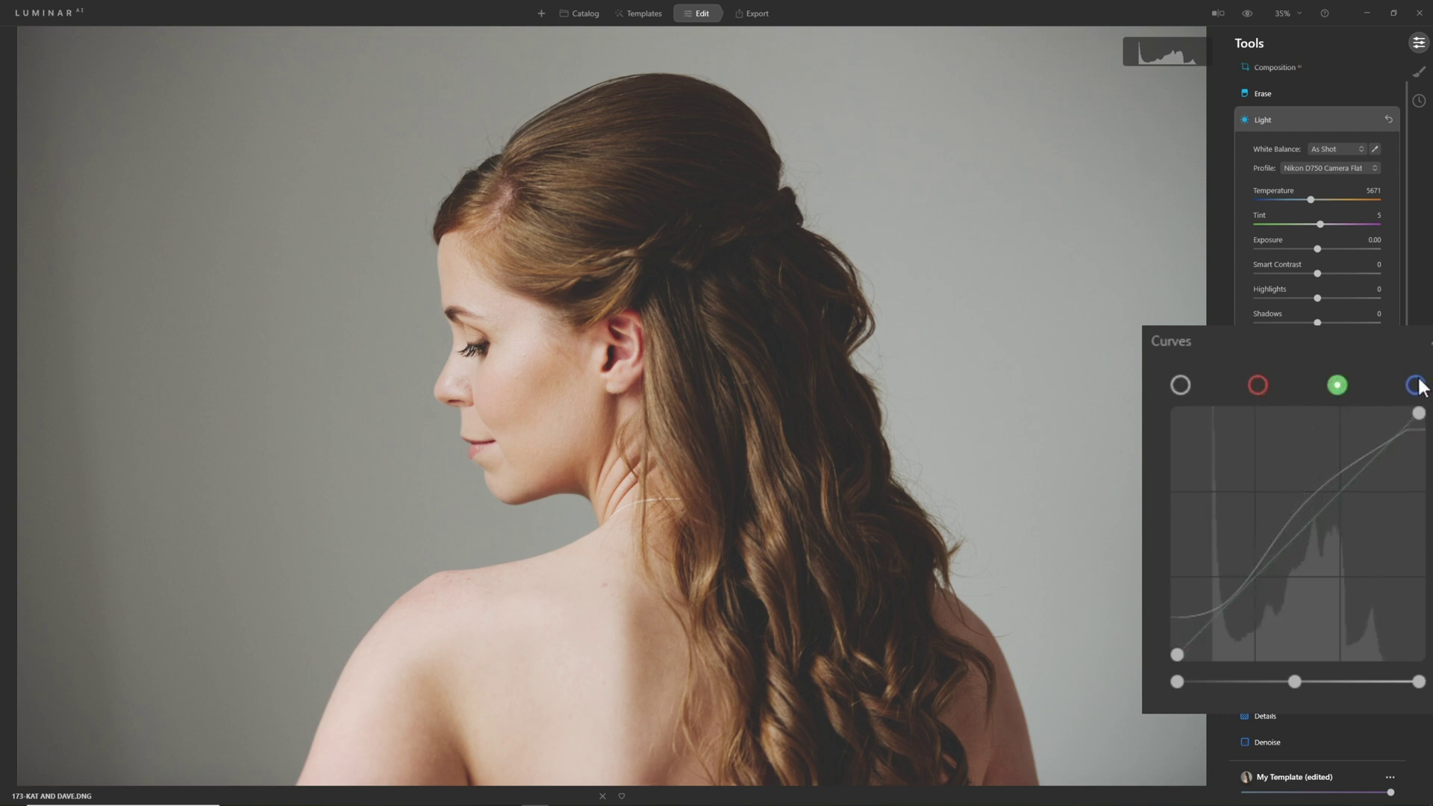
left_click(1415, 384)
left_click(1260, 384)
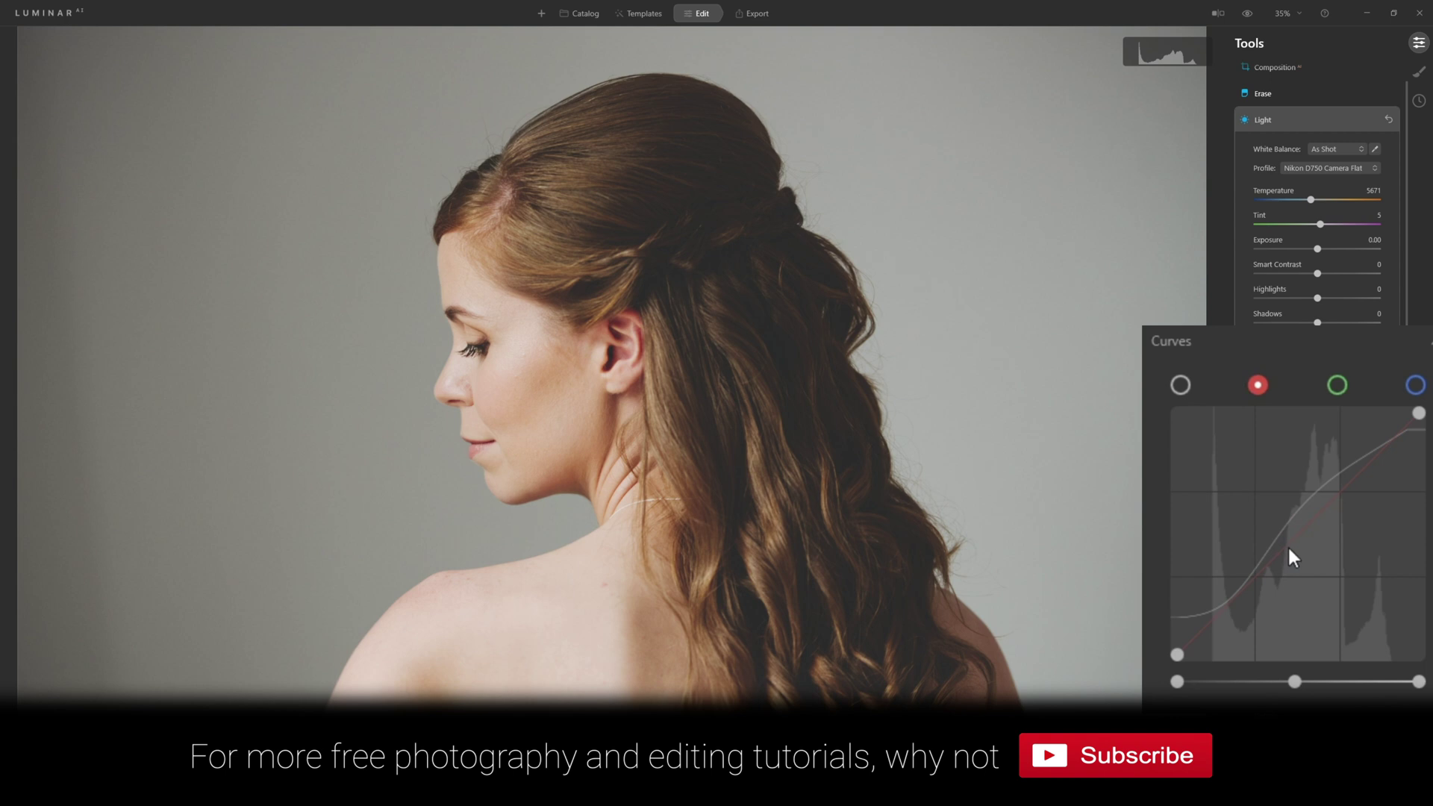
left_click_drag(1288, 547, 1332, 536)
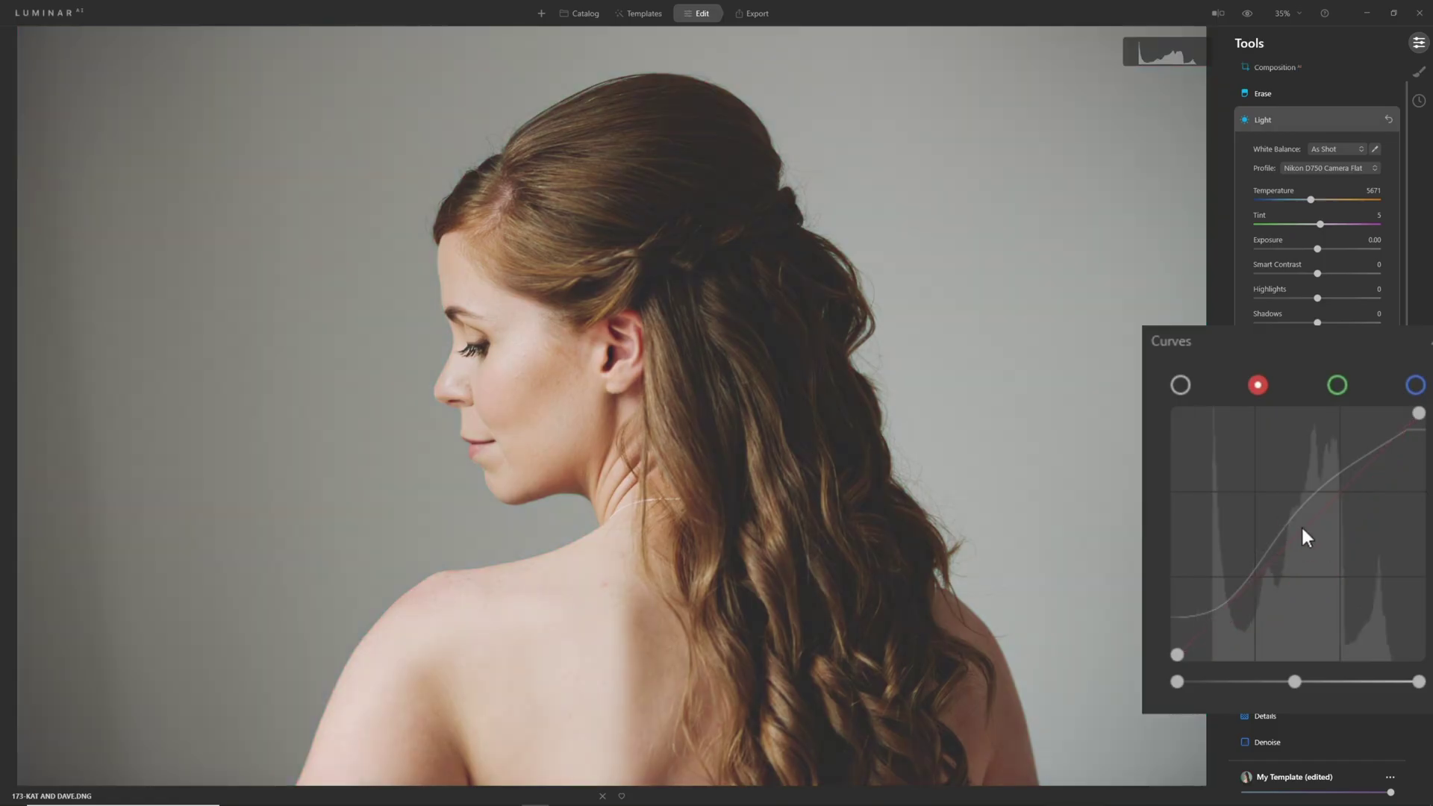
Step: Add a point on the green channel curve and raise it to tint green
left_click(1337, 385)
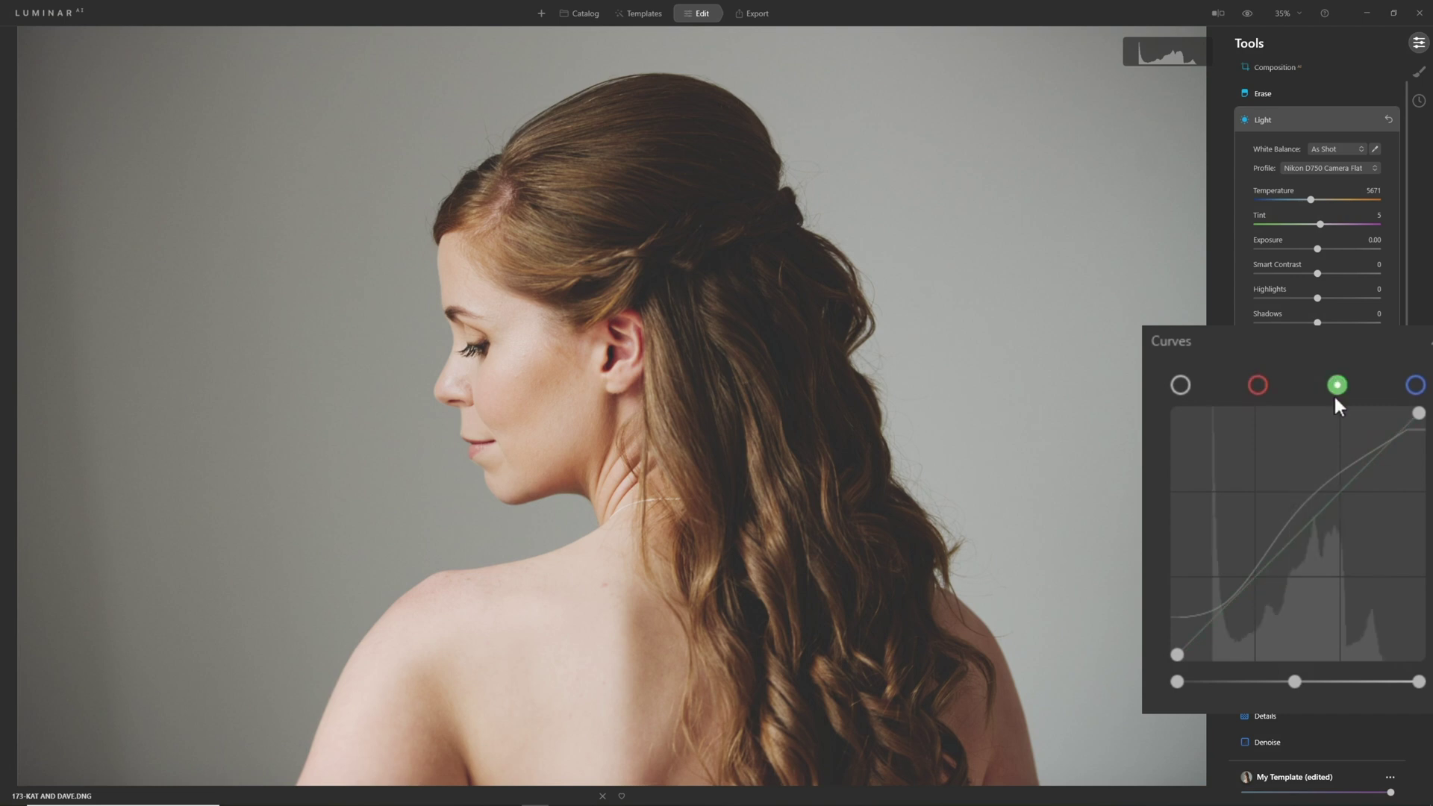
left_click(1294, 535)
left_click_drag(1296, 538, 1335, 540)
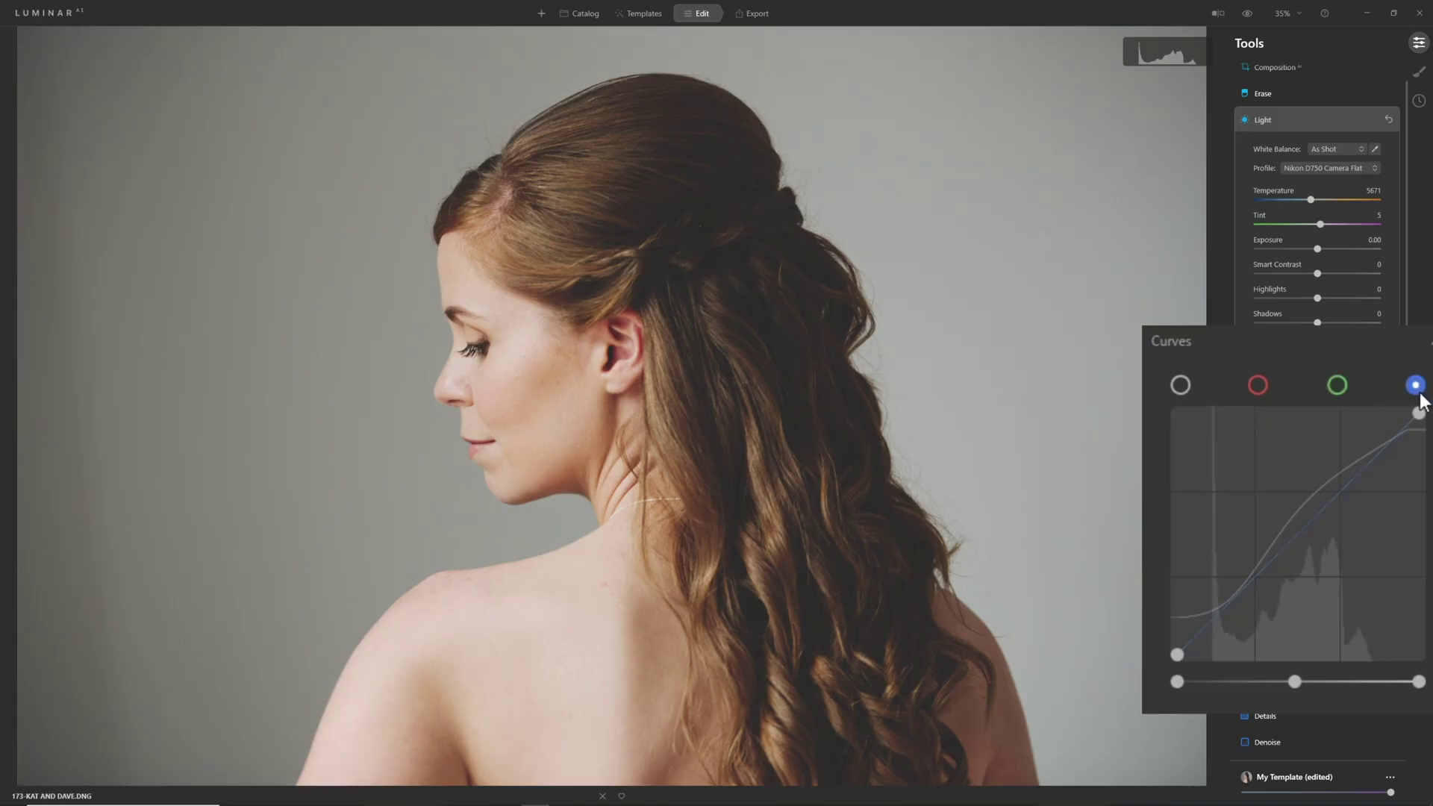
Step: Raise the blue channel curve with an added control point to cool the photo
mouse_move(1308, 526)
left_mouse_down()
mouse_move(1281, 500)
mouse_move(1339, 548)
mouse_move(1330, 540)
left_mouse_up()
mouse_move(1330, 541)
left_mouse_down()
mouse_move(1272, 503)
mouse_move(1339, 563)
mouse_move(1307, 531)
left_mouse_up()
left_click(1229, 598)
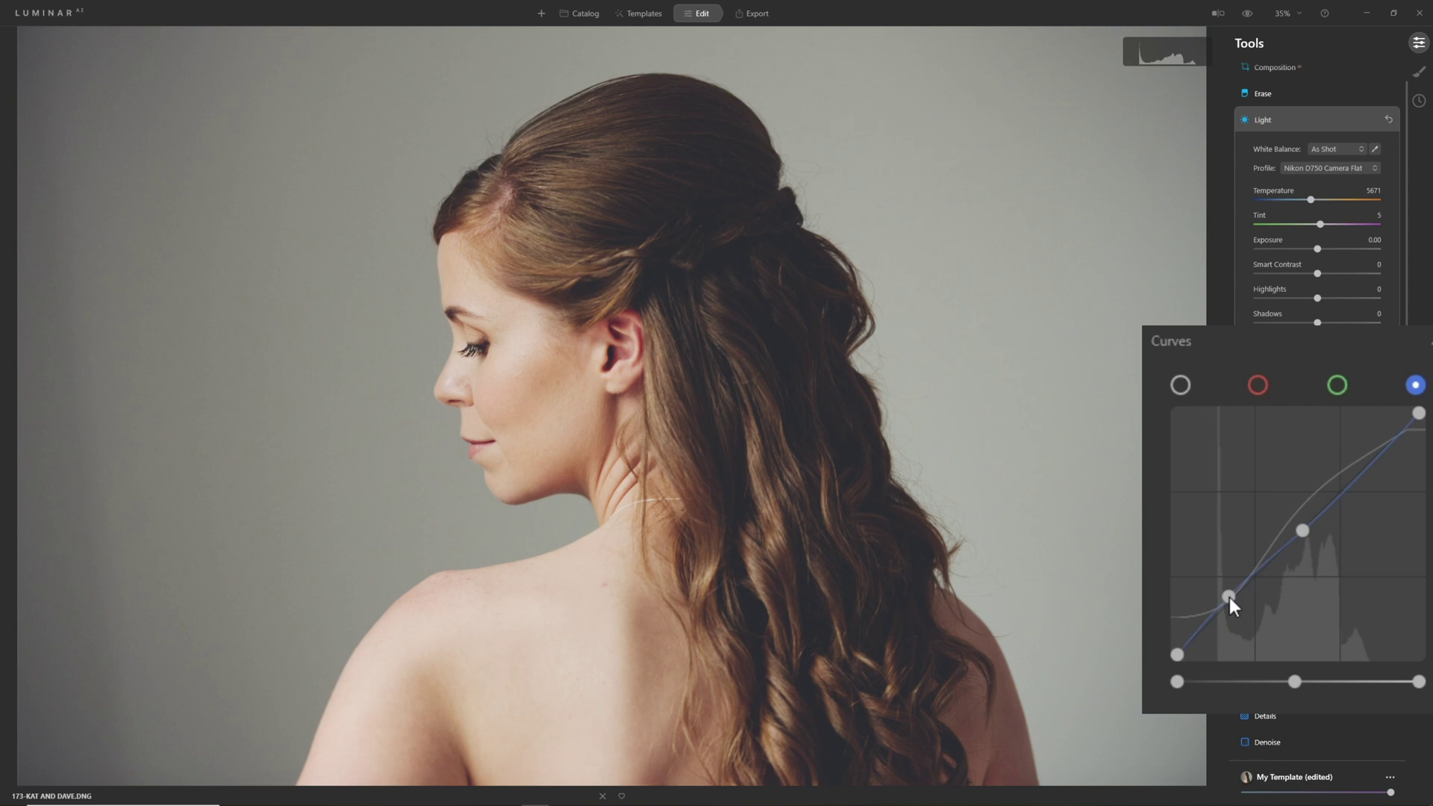
left_click_drag(1229, 597, 1223, 581)
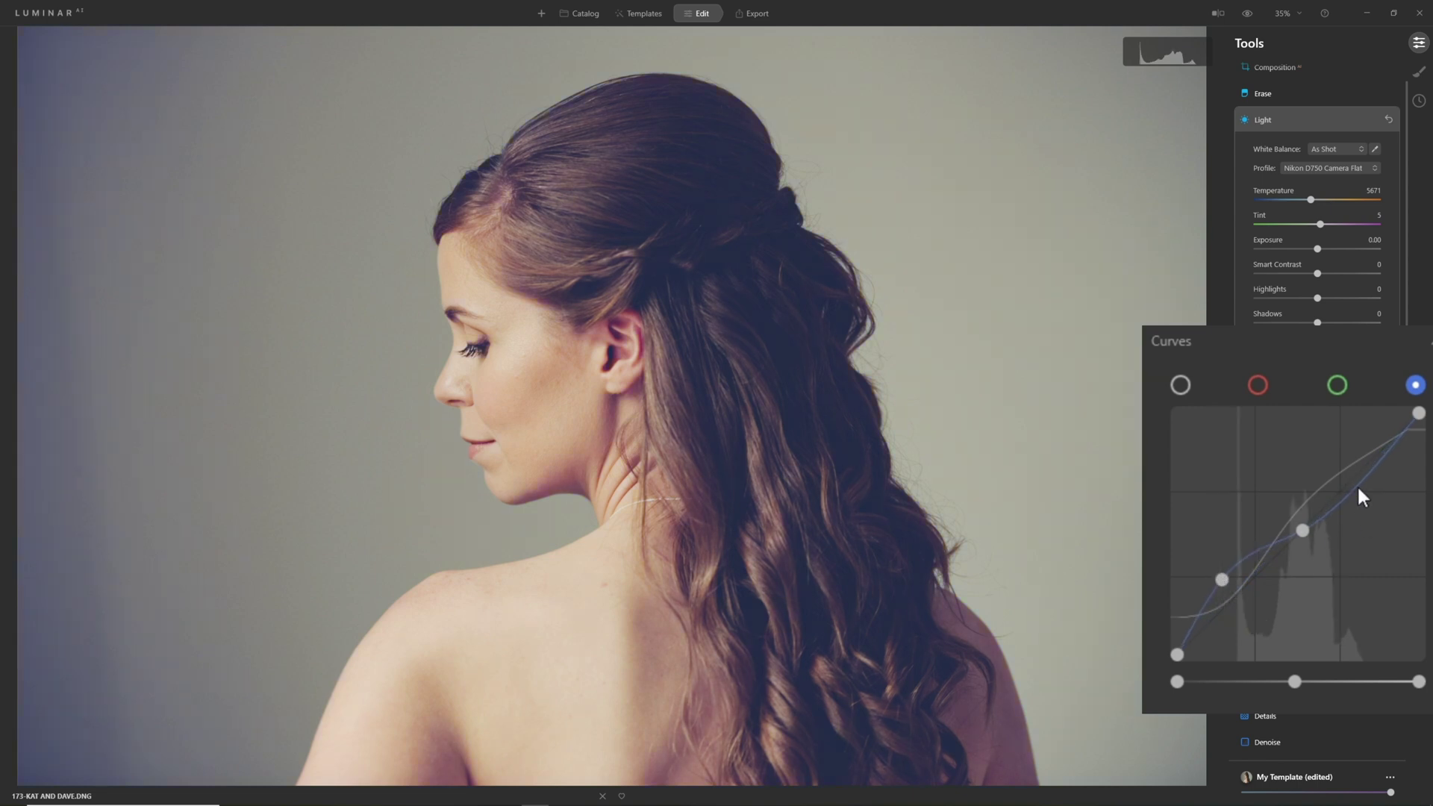
mouse_move(1361, 487)
left_mouse_down()
mouse_move(1351, 477)
mouse_move(1380, 490)
left_mouse_up()
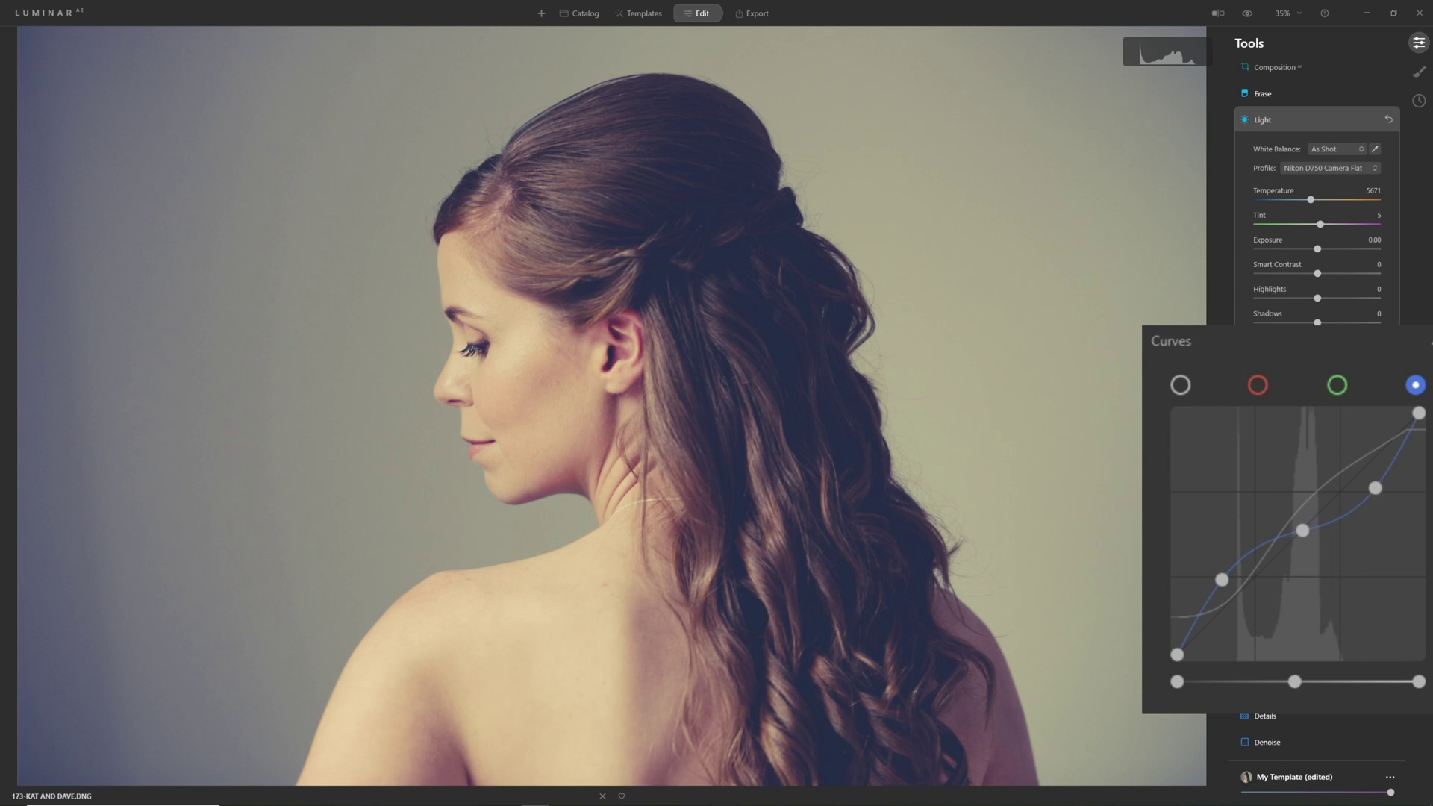
Step: Reset the blue curve, move the white point inward, lift shadows, and pull a shadow point toward yellow
double_click(1296, 621)
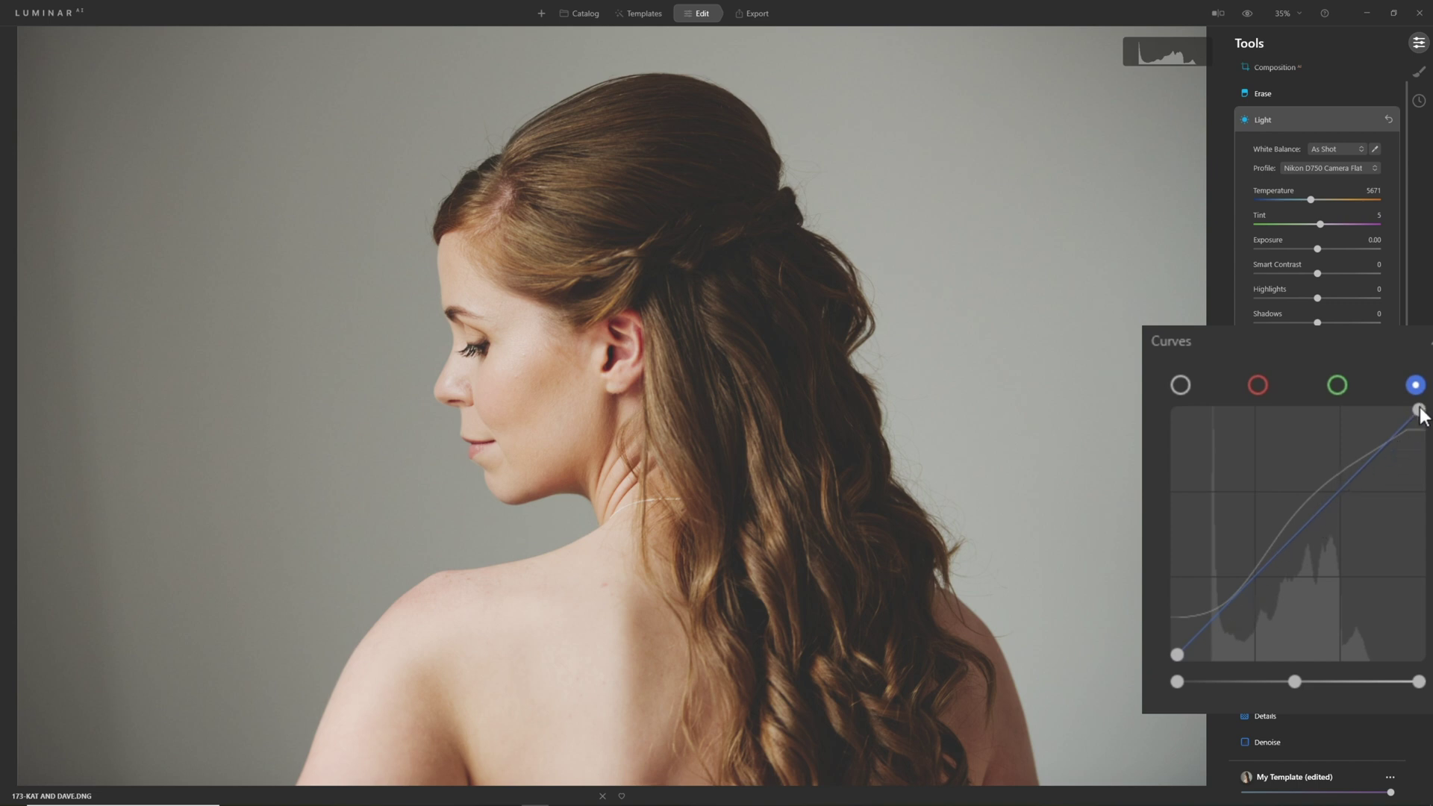
mouse_move(1418, 409)
left_mouse_down()
mouse_move(1405, 420)
mouse_move(1363, 401)
mouse_move(1419, 407)
mouse_move(1419, 444)
mouse_move(1420, 413)
mouse_move(1402, 407)
left_mouse_up()
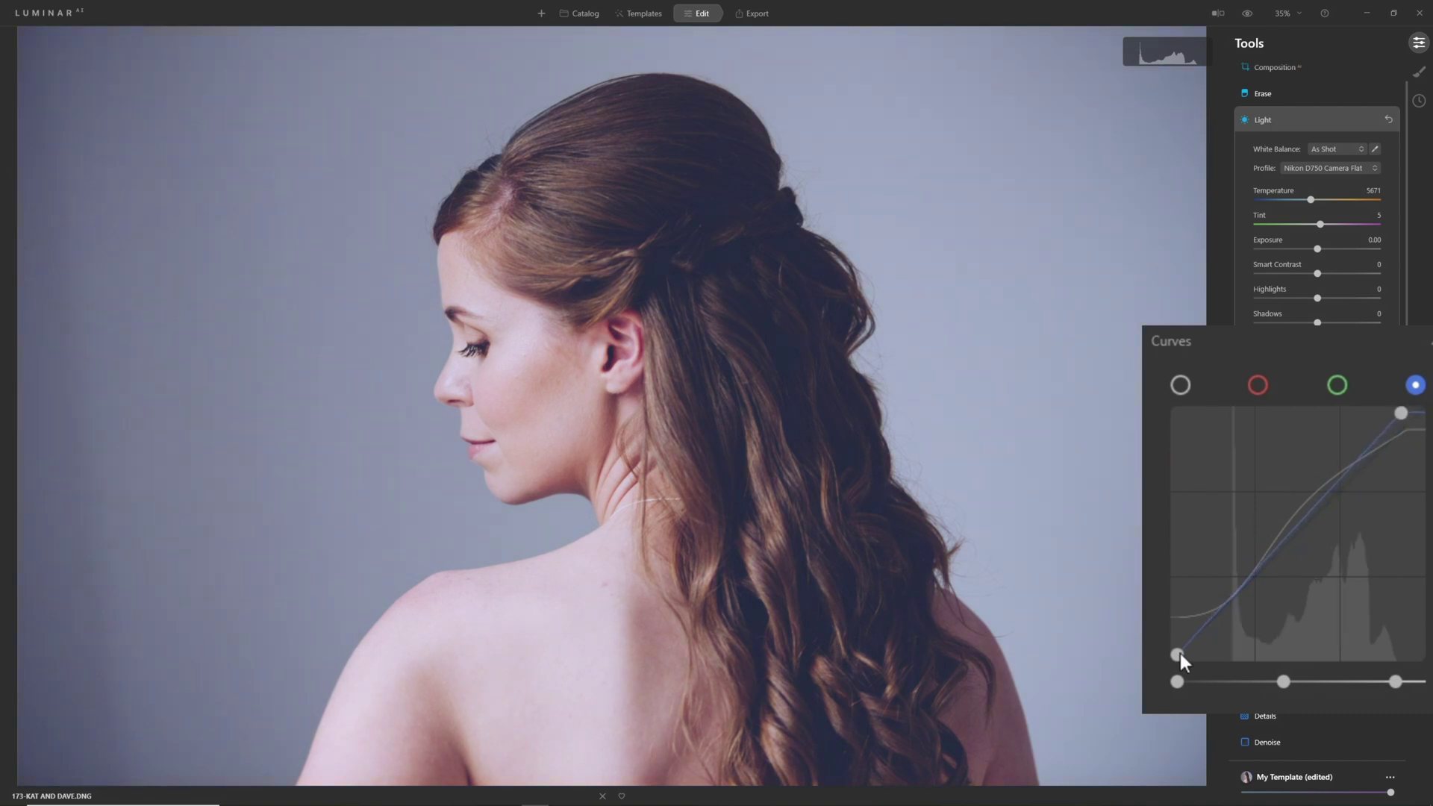
left_click_drag(1178, 655, 1168, 653)
left_click_drag(1270, 551, 1273, 560)
left_click_drag(1274, 562, 1225, 607)
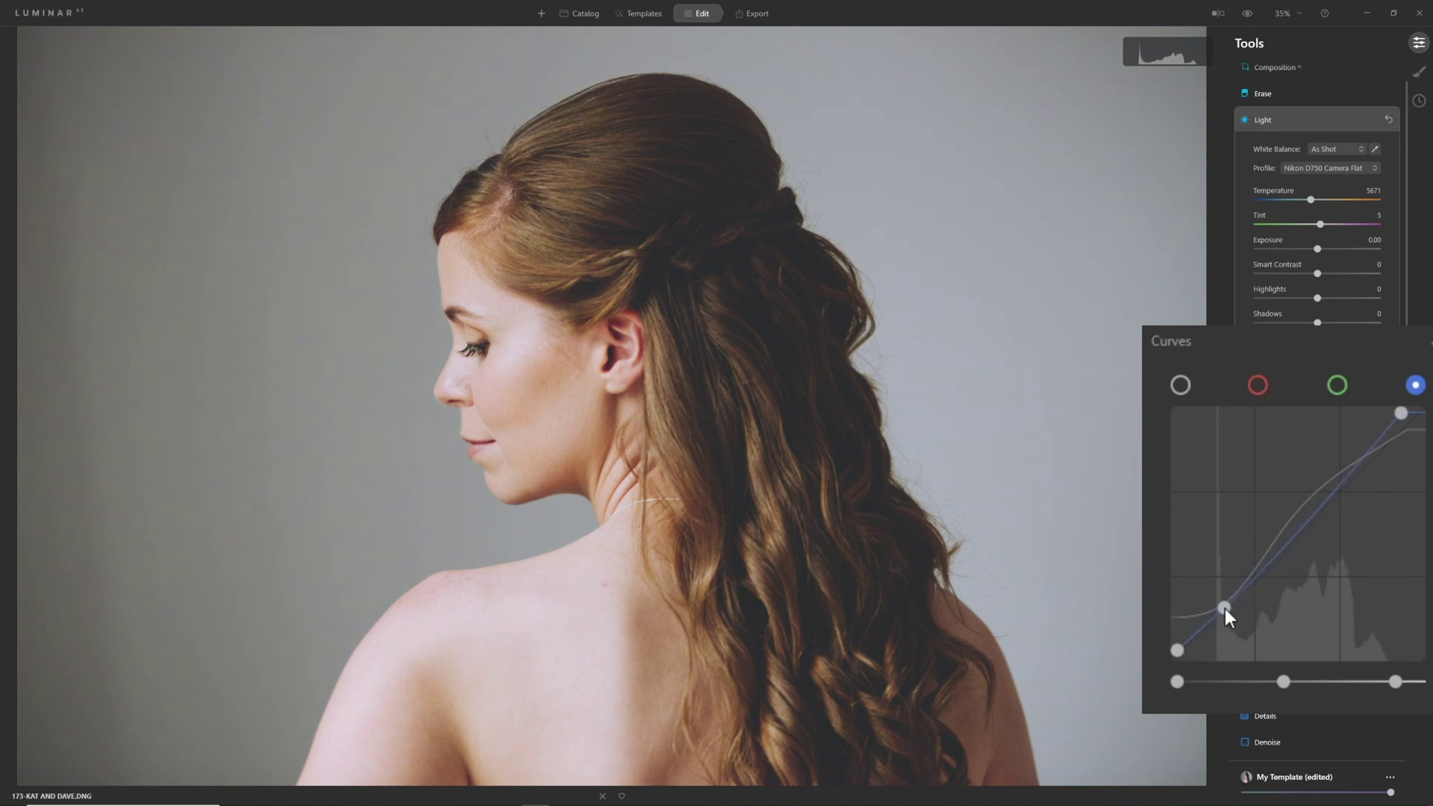
Step: Add mid-tone points to the blue, green and red channel curves
left_click(1302, 515)
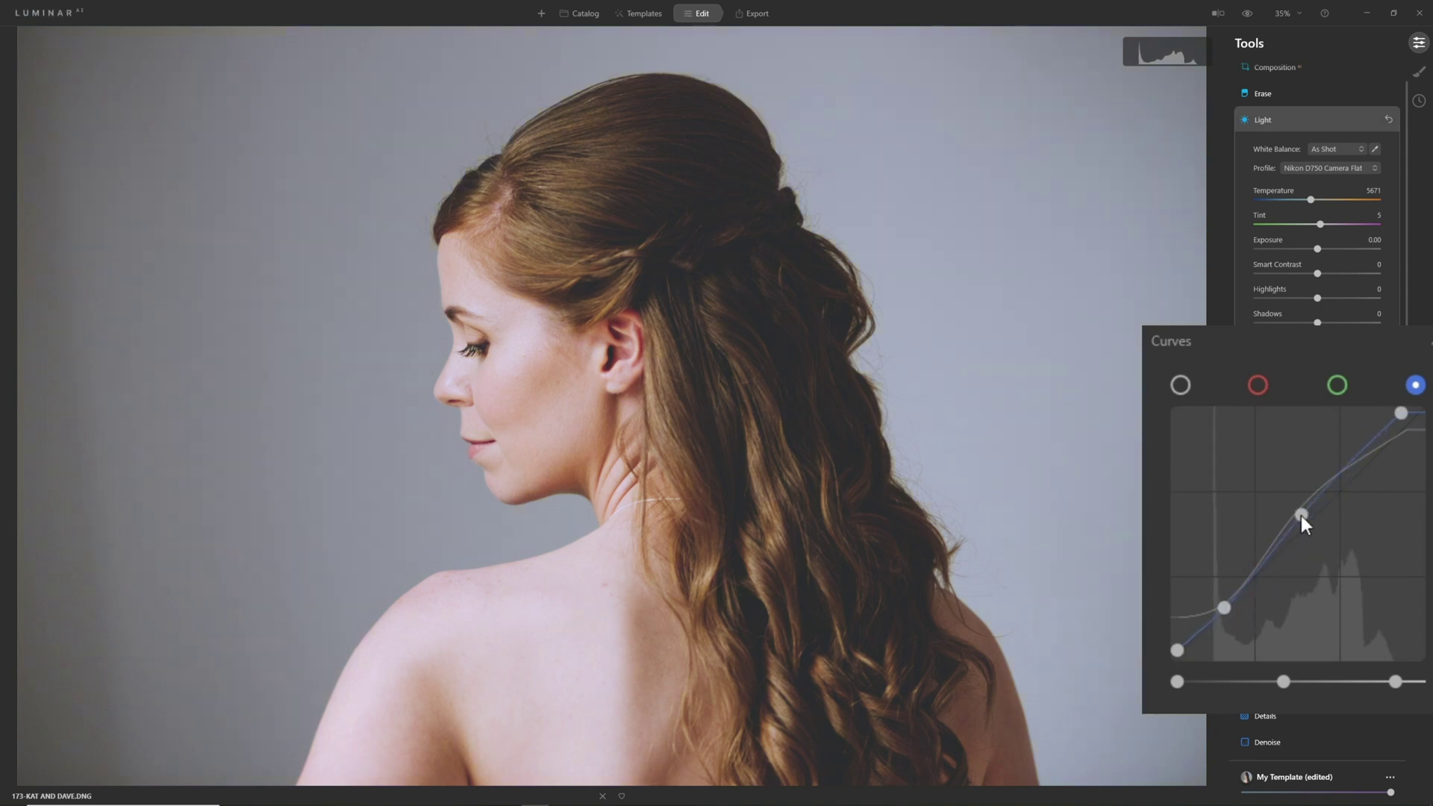
left_click(1337, 384)
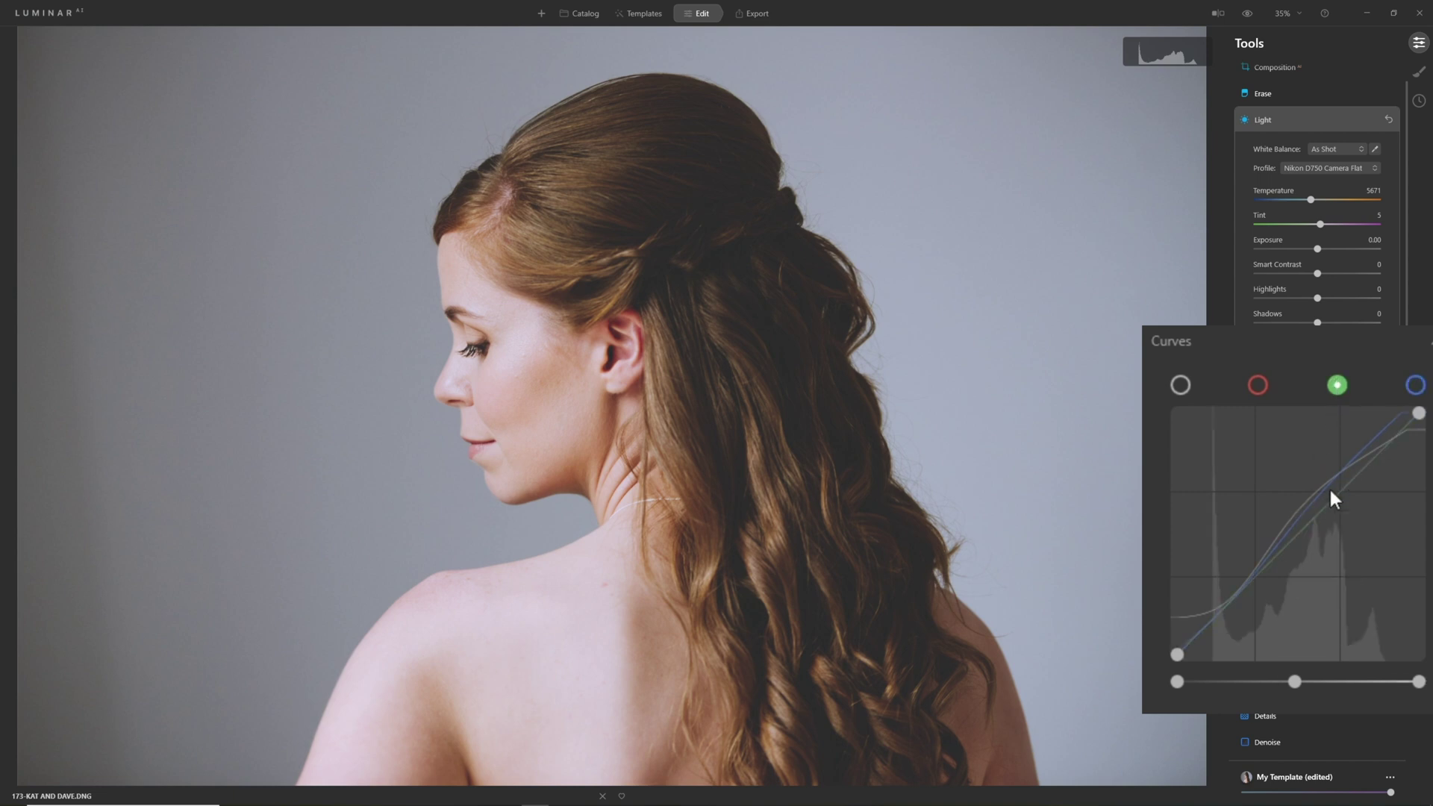
left_click(1305, 522)
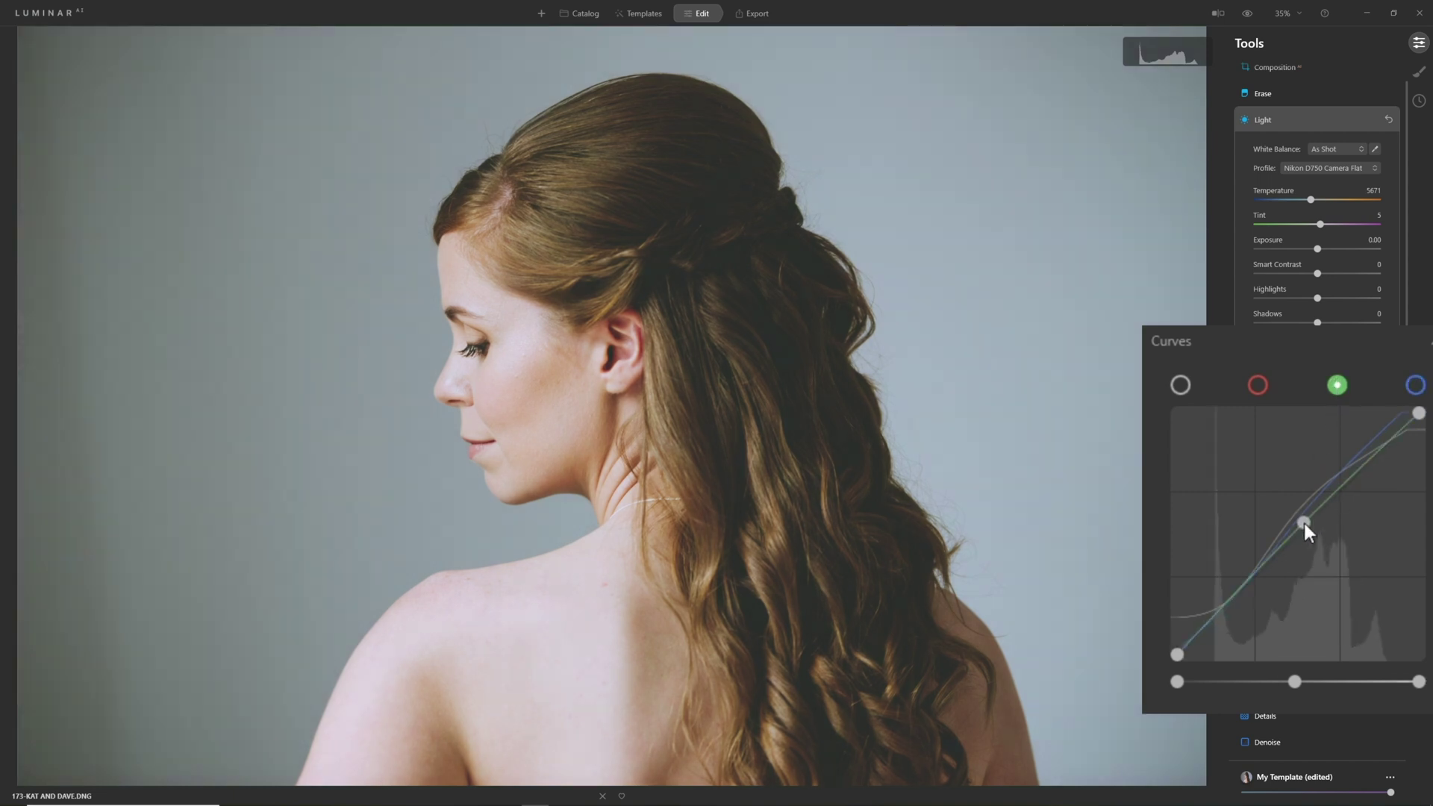
left_click(1258, 384)
left_click(1287, 541)
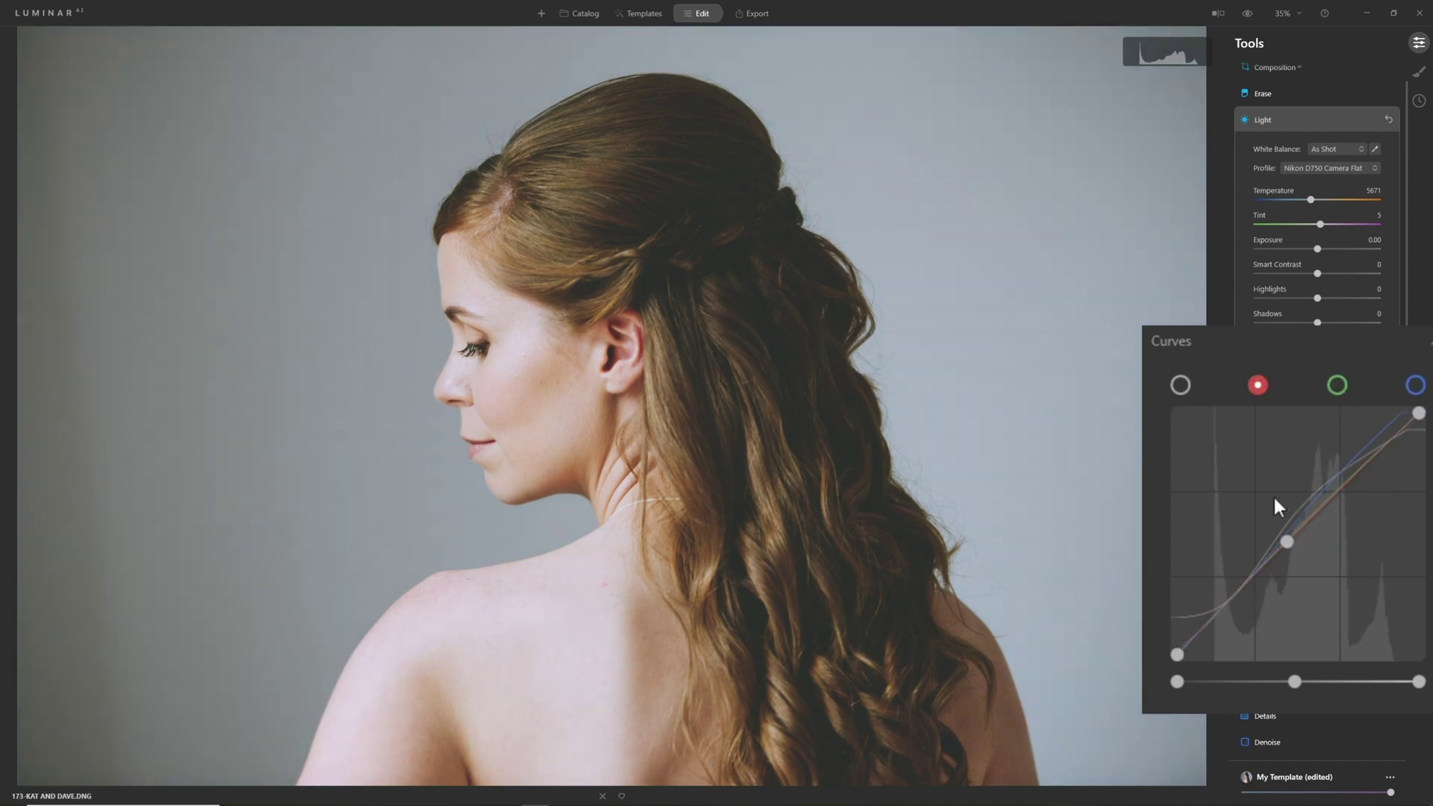
Step: Toggle the before/after view to compare the graded portrait with the original
left_click(1246, 15)
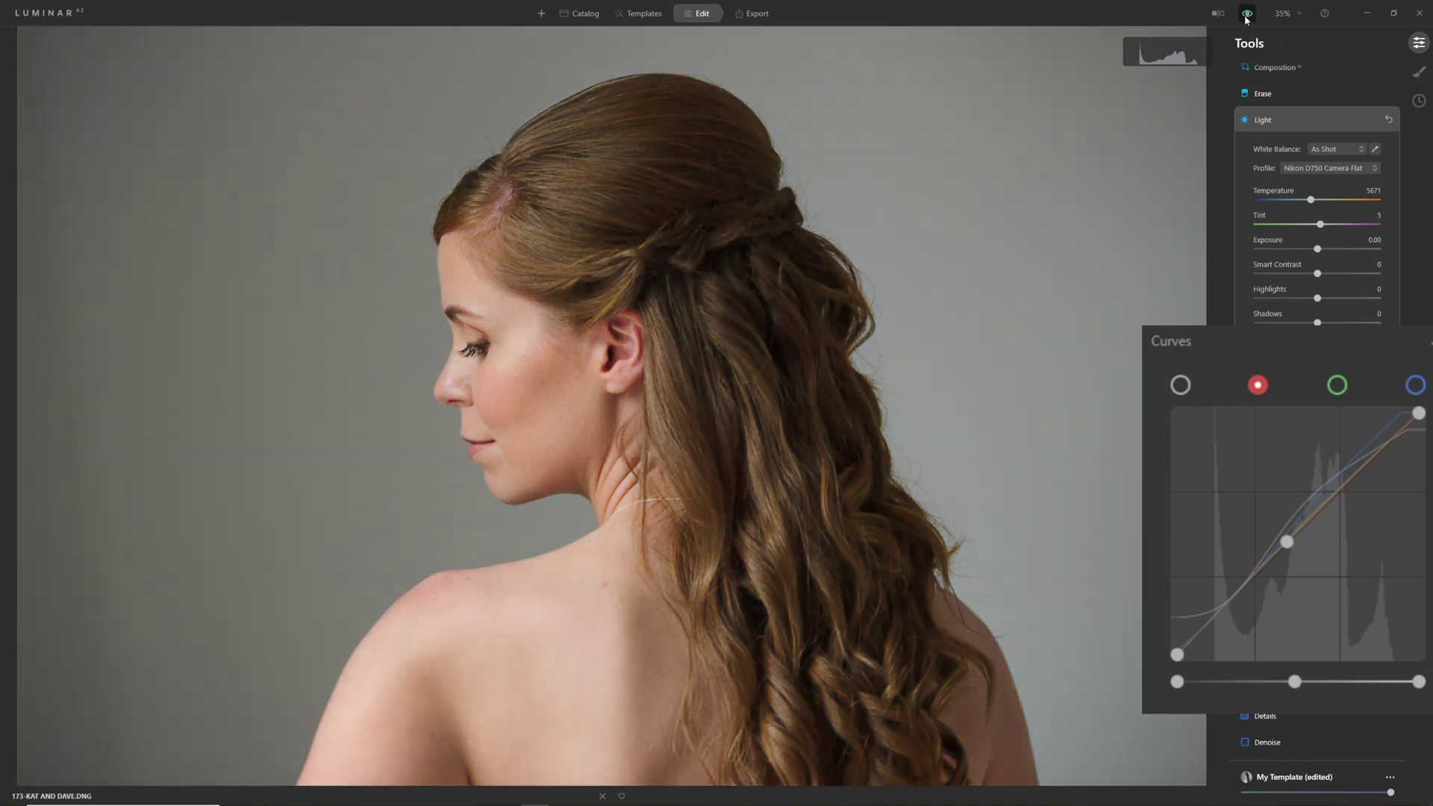
left_click(1246, 15)
left_click(1246, 15)
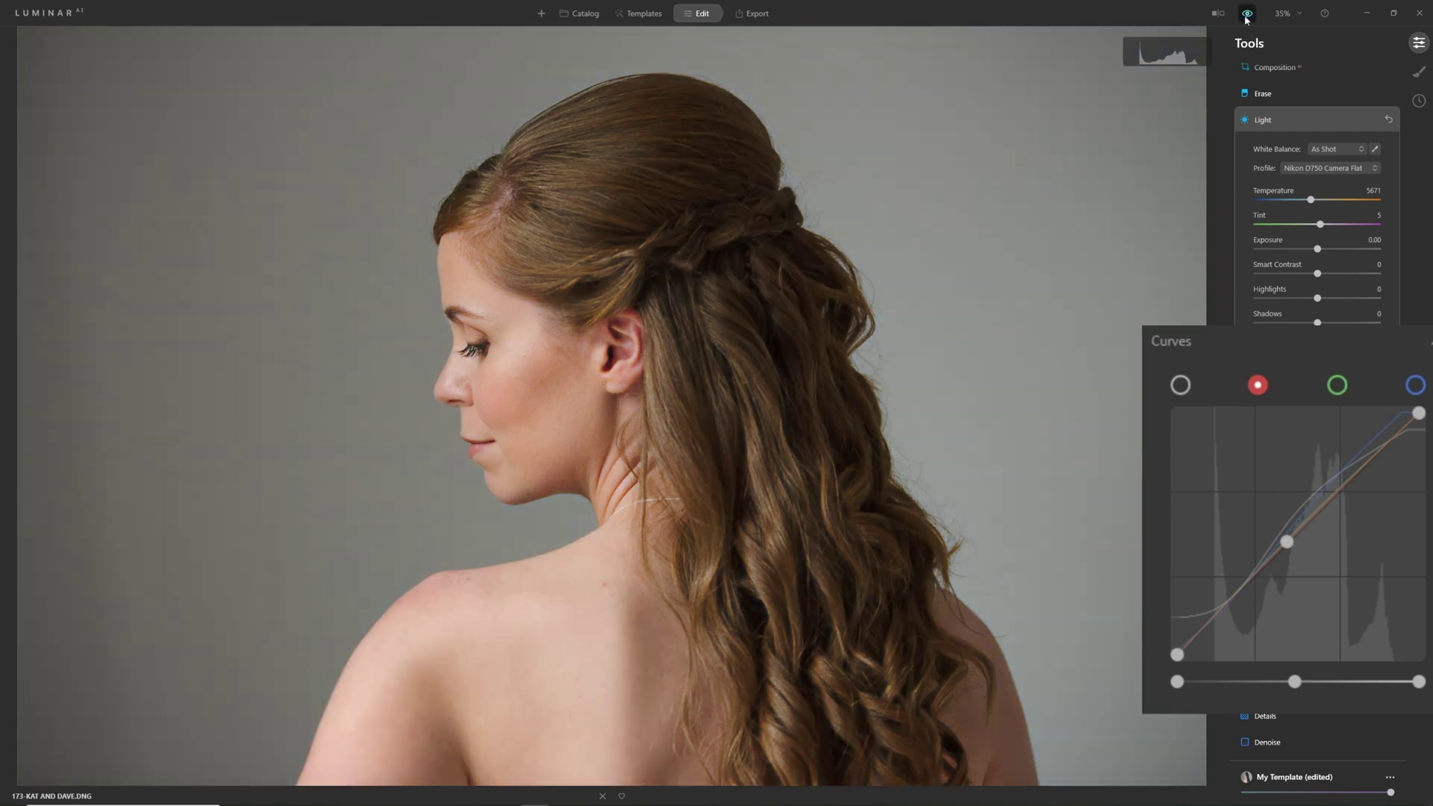